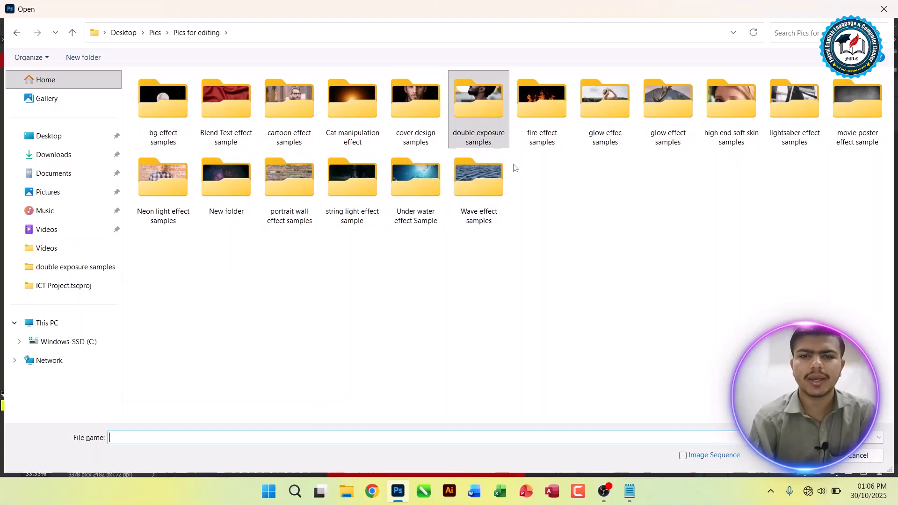
# Step: Open wavy effect.jpg from the Wave effect samples folder, and offset a duplicate of its background layer with the original hidden
pyautogui.doubleClick(467, 206)
pyautogui.doubleClick(231, 108)
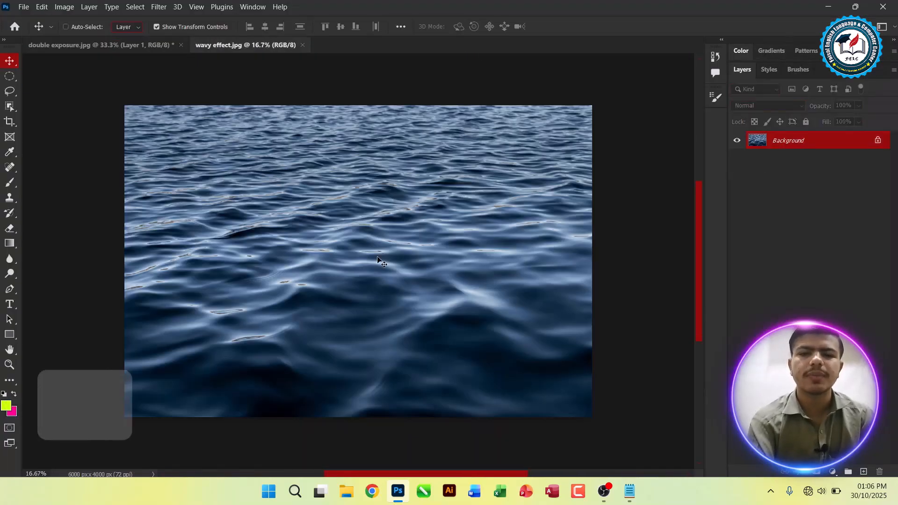
pyautogui.hotkey('ctrl', '0')
pyautogui.hotkey('ctrl', 'j')
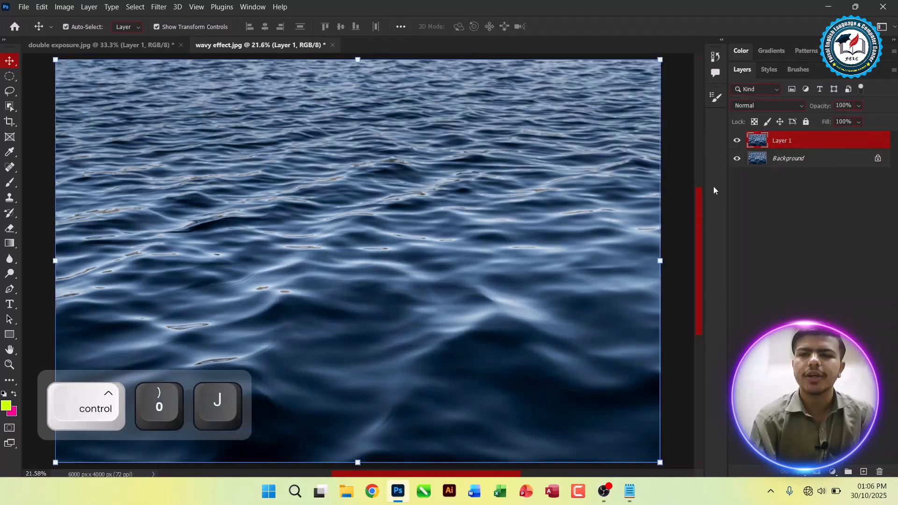
pyautogui.moveTo(347, 240); pyautogui.dragTo(323, 331)
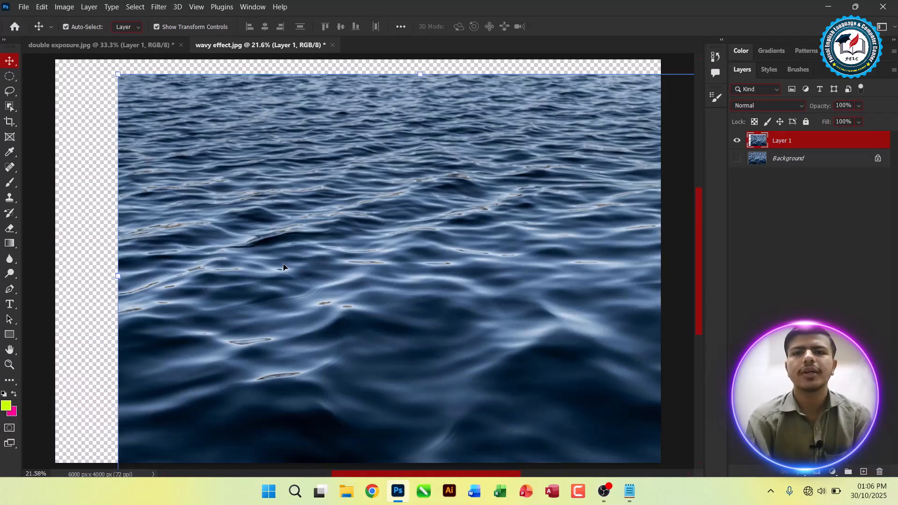
# Step: Switch to the Notepad notes and add "- It is also used to Move the Object From One Document to Another" under Primary Function
pyautogui.hotkey('alt', 'Tab')
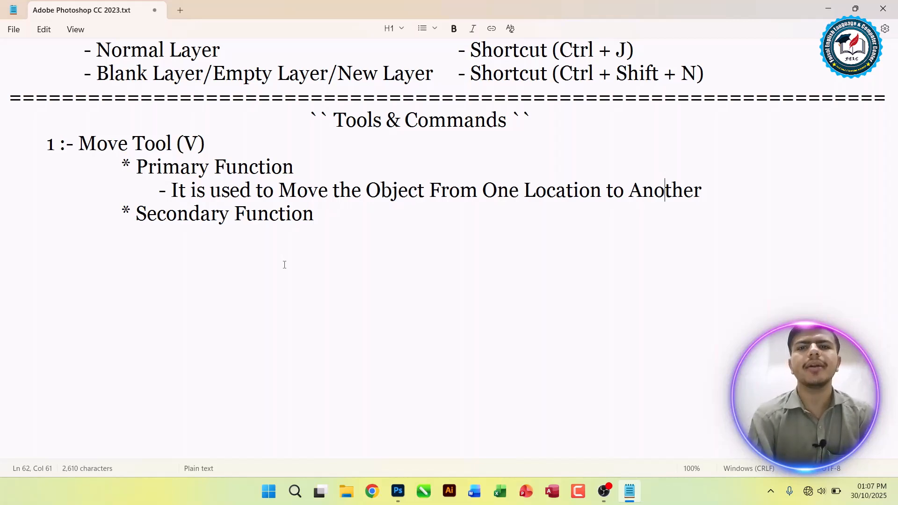
pyautogui.click(707, 180)
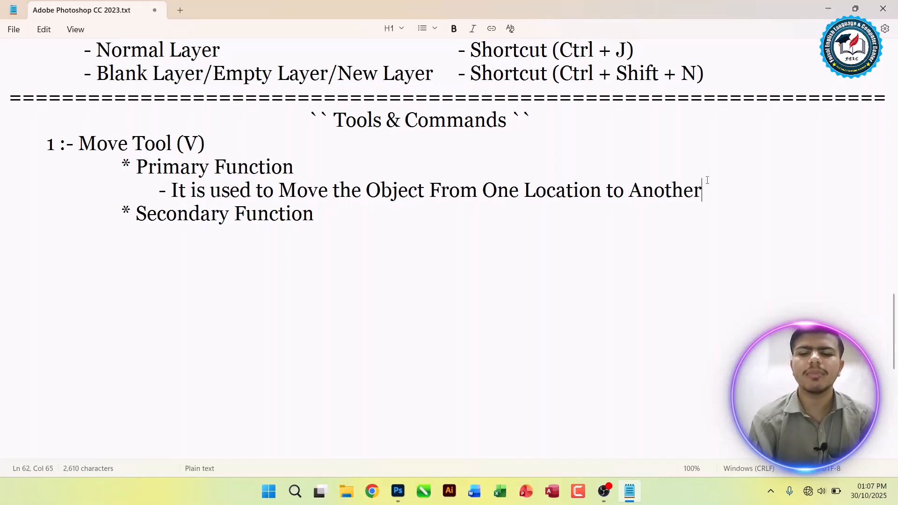
pyautogui.press('Return')
pyautogui.press('Tab')
pyautogui.press('Tab')
pyautogui.press('Tab')
pyautogui.press('Tab')
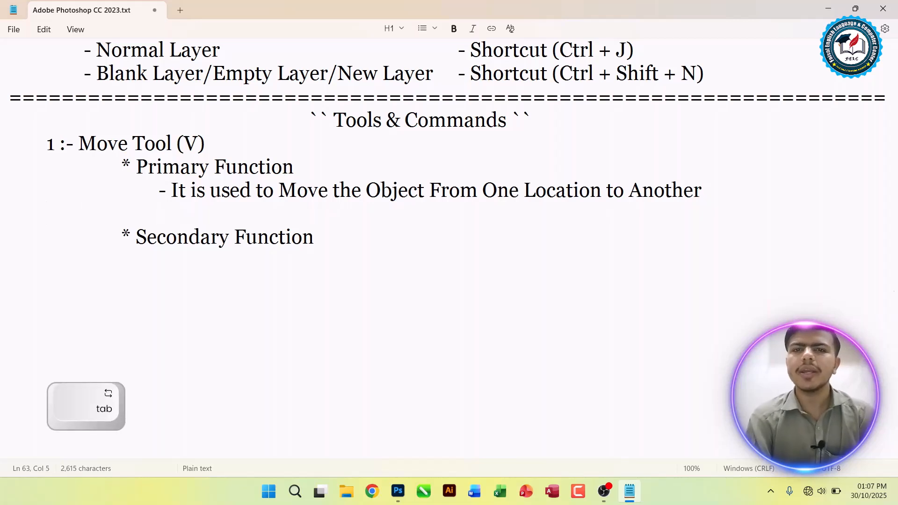
pyautogui.write('- It i')
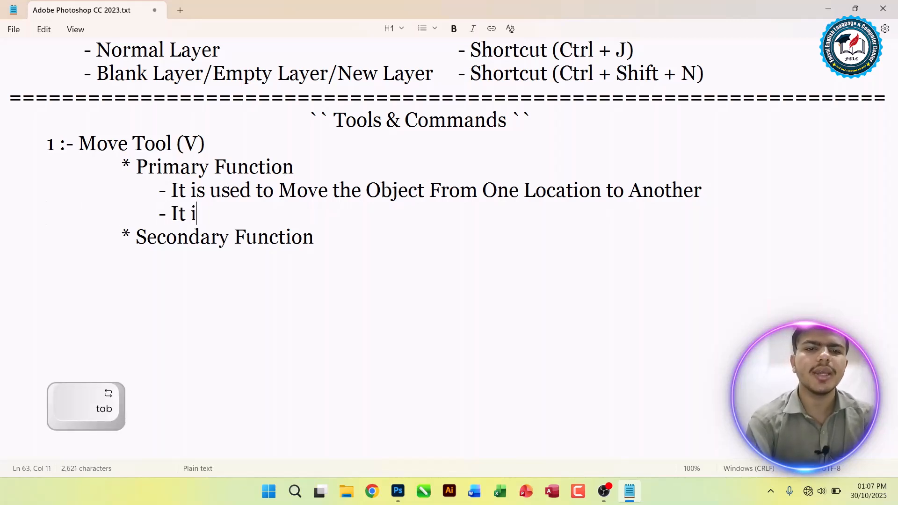
pyautogui.write('s also used ')
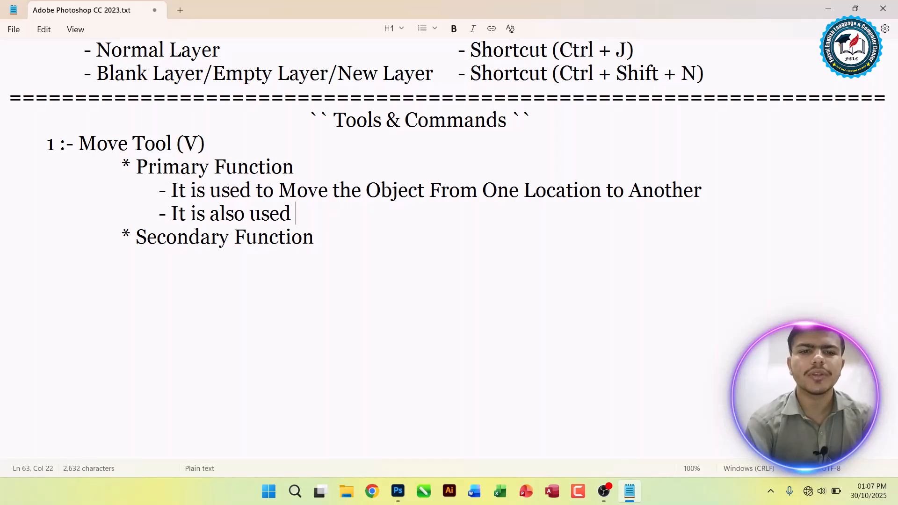
pyautogui.write('to Move the Object From An')
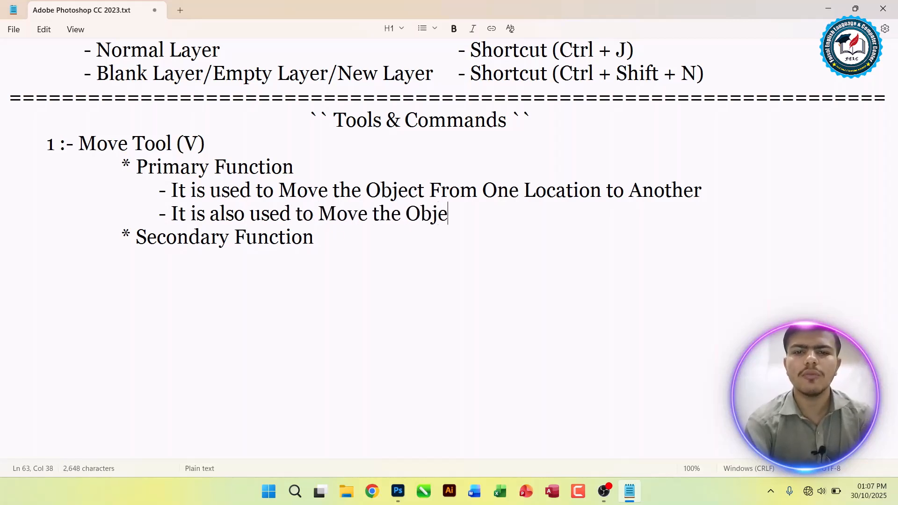
pyautogui.press('BackSpace')
pyautogui.press('BackSpace')
pyautogui.write('One Document to Anot')
pyautogui.press('BackSpace')
pyautogui.press('BackSpace')
pyautogui.write('to Another')
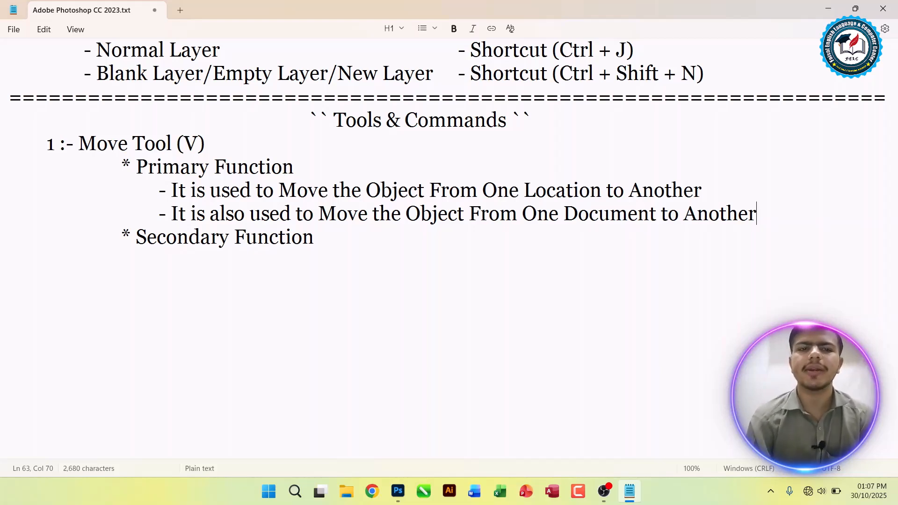
# Step: Switch to Photoshop and reposition the wave layer in wavy effect.jpg so it nearly fills the canvas
pyautogui.hotkey('alt', 'Tab')
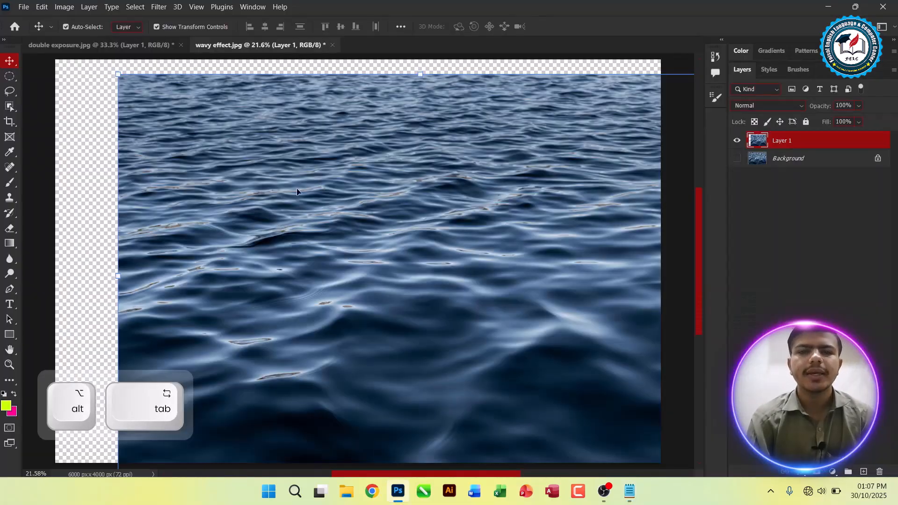
pyautogui.hotkey('ctrl', '-')
pyautogui.moveTo(287, 170); pyautogui.dragTo(255, 154)
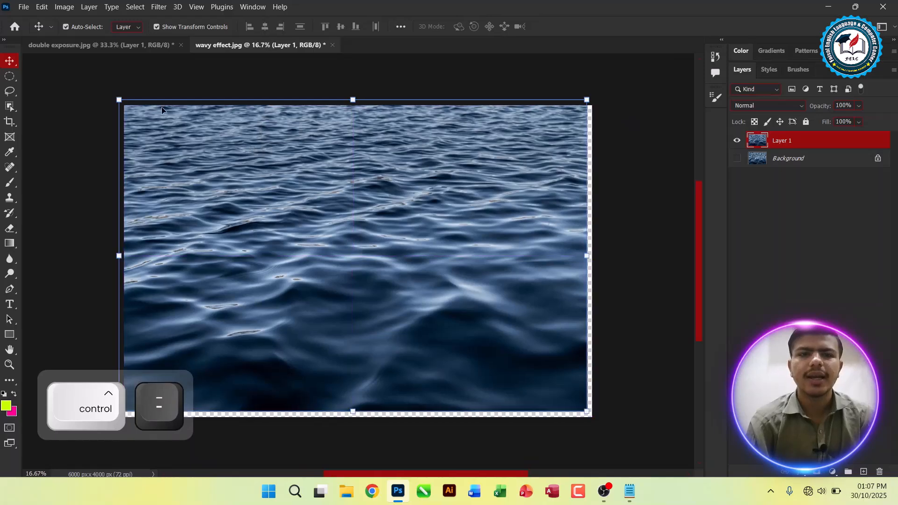
# Step: Move the forest layer around in double exposure.jpg so it ends up filling the canvas, and deselect it
pyautogui.click(103, 50)
pyautogui.moveTo(316, 269); pyautogui.dragTo(239, 302)
pyautogui.moveTo(275, 222); pyautogui.dragTo(275, 173)
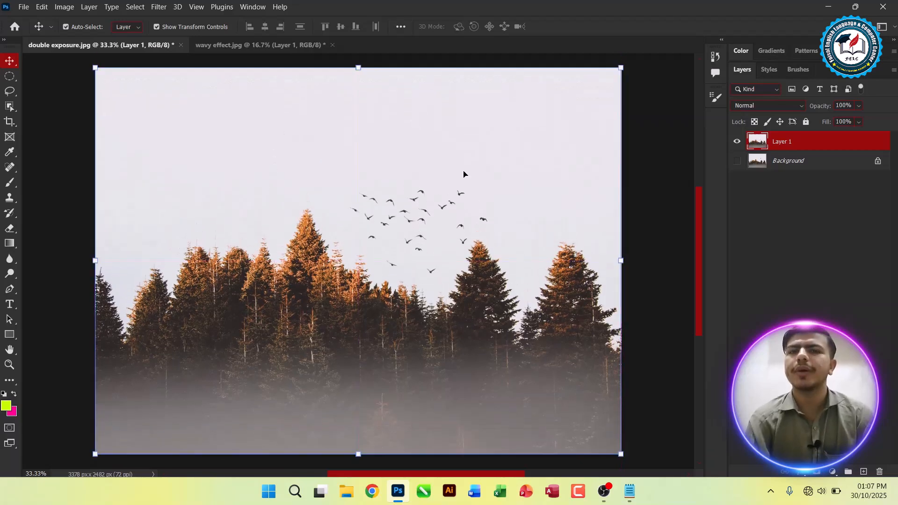
pyautogui.click(869, 262)
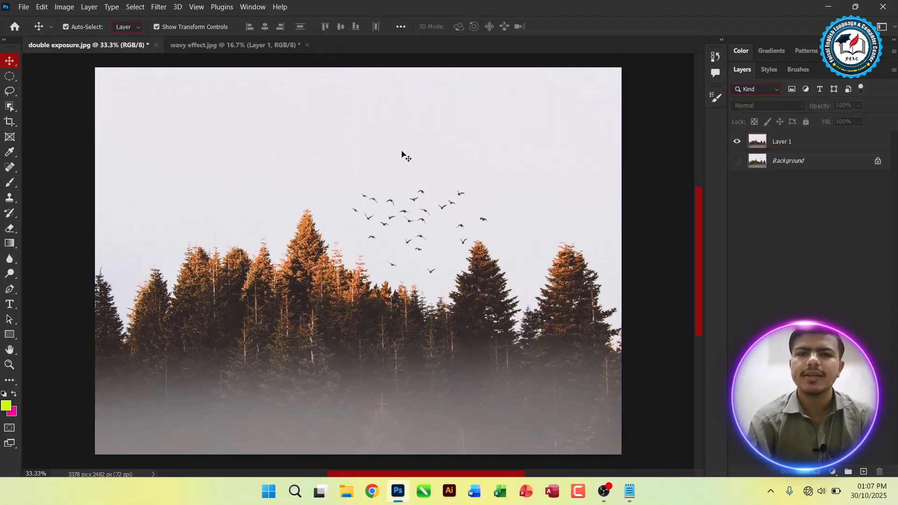
# Step: Bring the wave layer from wavy effect.jpg into double exposure.jpg with the Move tool and position it to cover the whole canvas
pyautogui.click(256, 43)
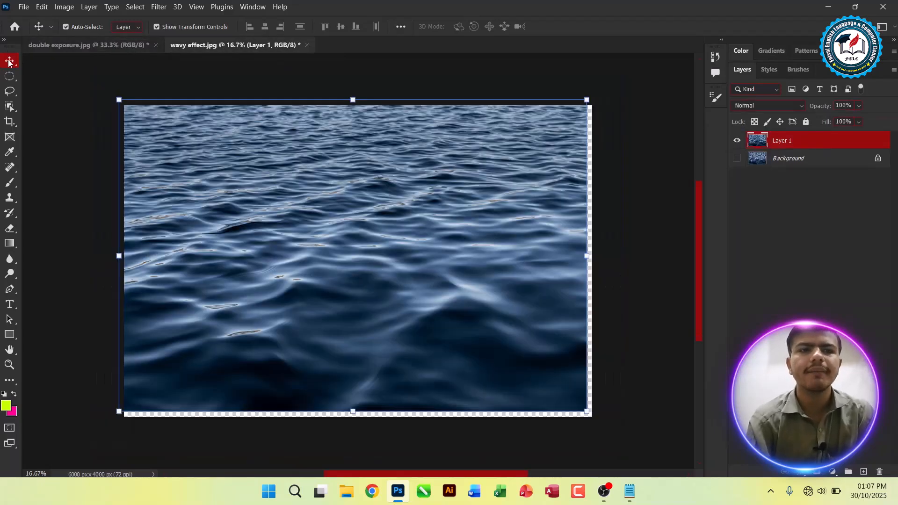
pyautogui.moveTo(405, 213); pyautogui.dragTo(139, 65)
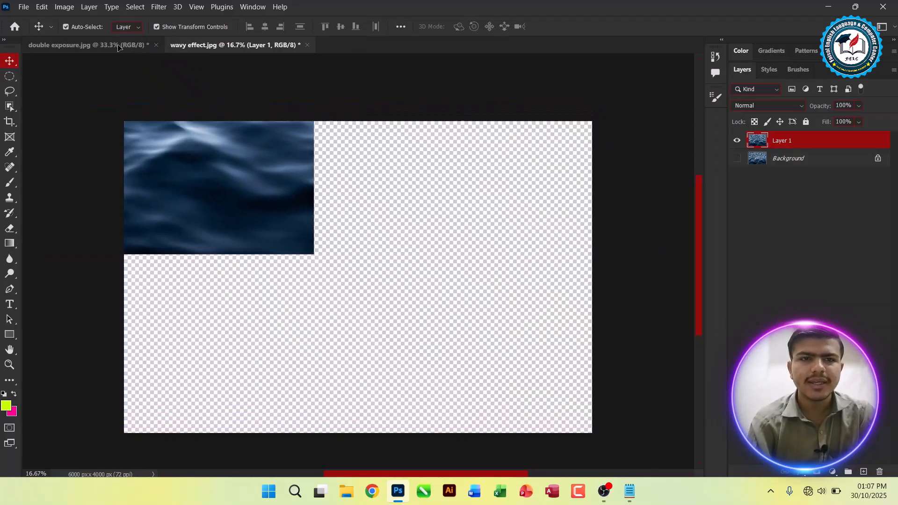
pyautogui.click(117, 46)
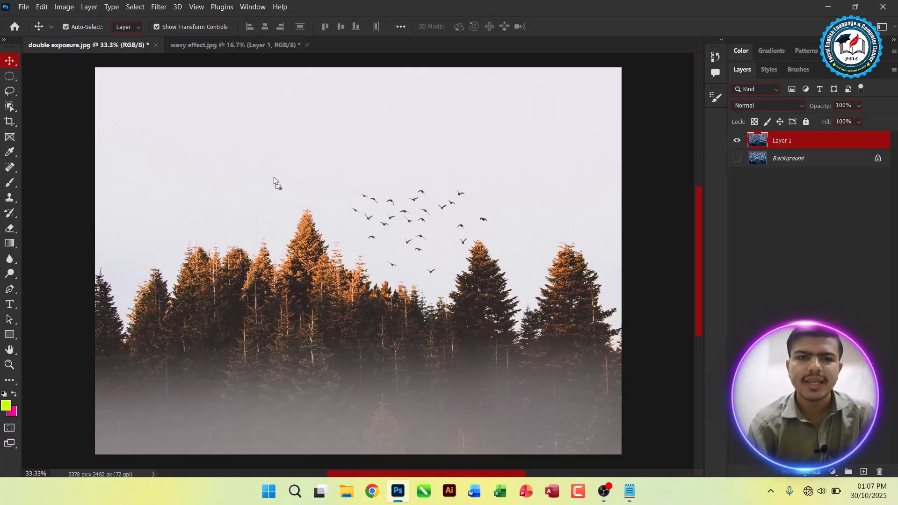
pyautogui.moveTo(367, 232); pyautogui.dragTo(366, 230)
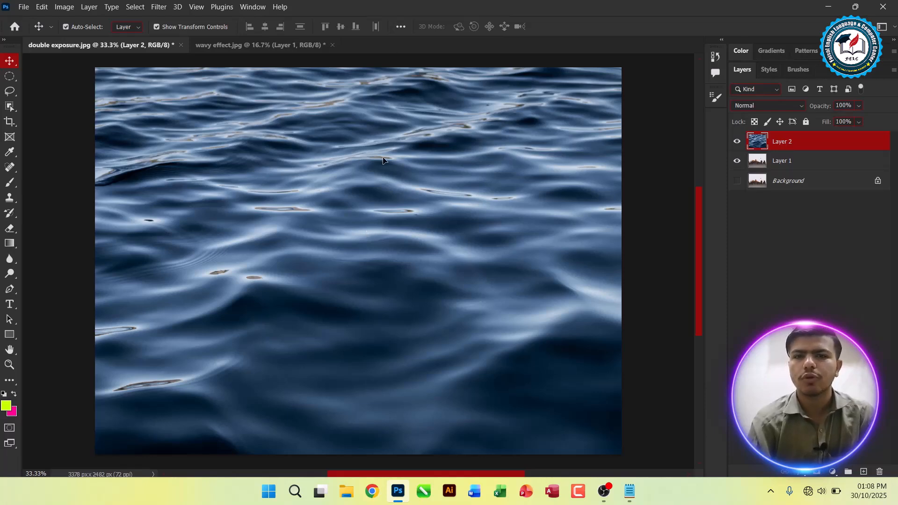
pyautogui.moveTo(343, 161); pyautogui.dragTo(590, 204)
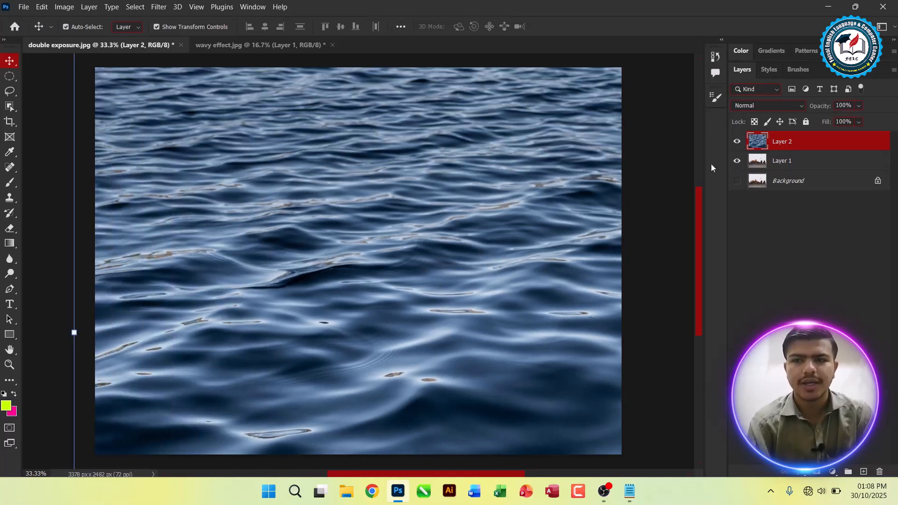
# Step: Blend the wave layer over the forest with the Soft Light mode, adjust its position slightly and deselect it
pyautogui.click(737, 140)
pyautogui.click(738, 140)
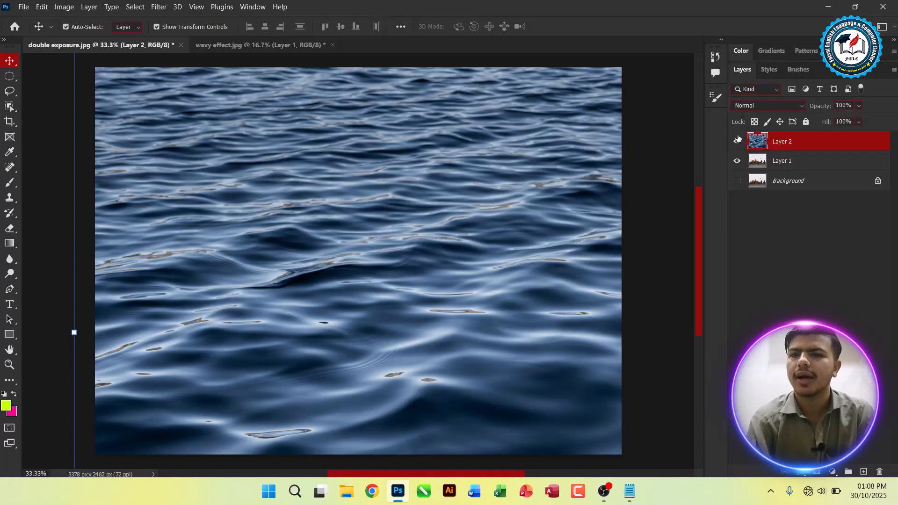
pyautogui.click(756, 104)
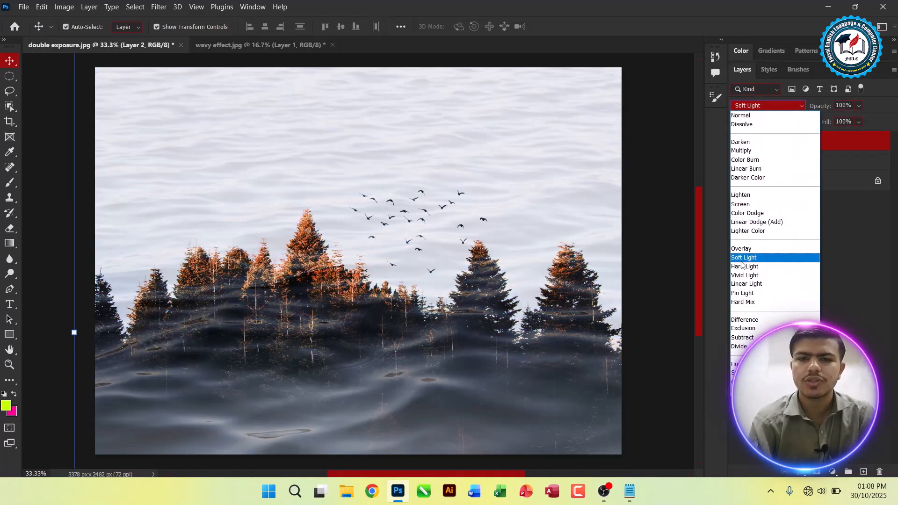
pyautogui.click(744, 257)
pyautogui.moveTo(493, 251); pyautogui.dragTo(480, 270)
pyautogui.click(652, 258)
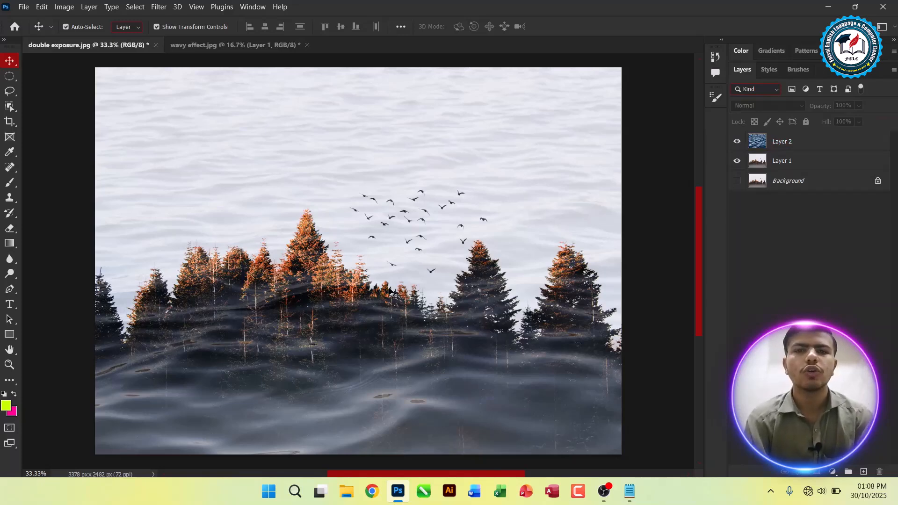
# Step: Switch to the Notepad notes and add "- It is used to Resize the Picture (Ctrl + T)" under Secondary Function
pyautogui.hotkey('alt', 'Tab')
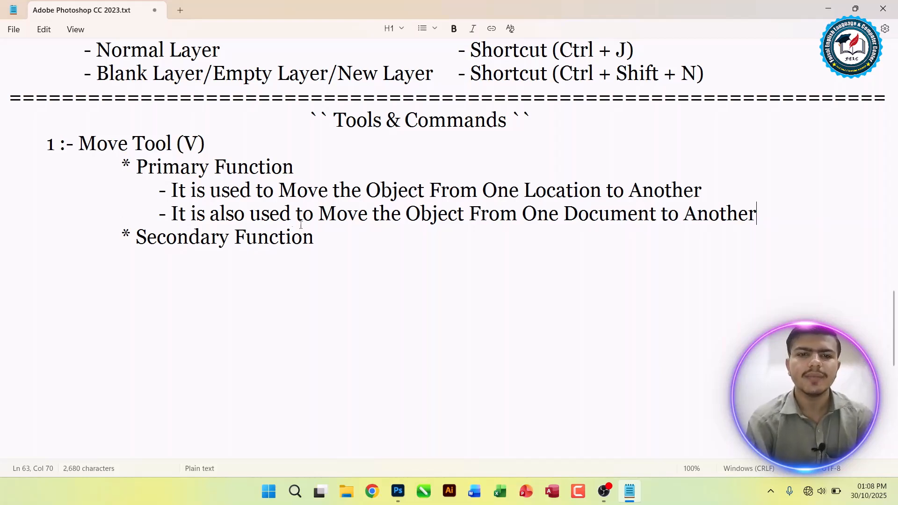
pyautogui.press('Down')
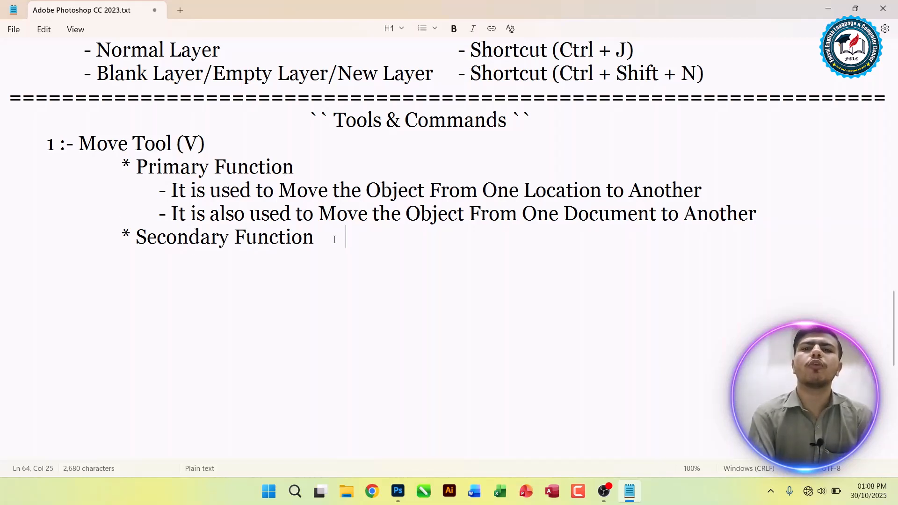
pyautogui.press('Return')
pyautogui.press('Tab')
pyautogui.write('- I')
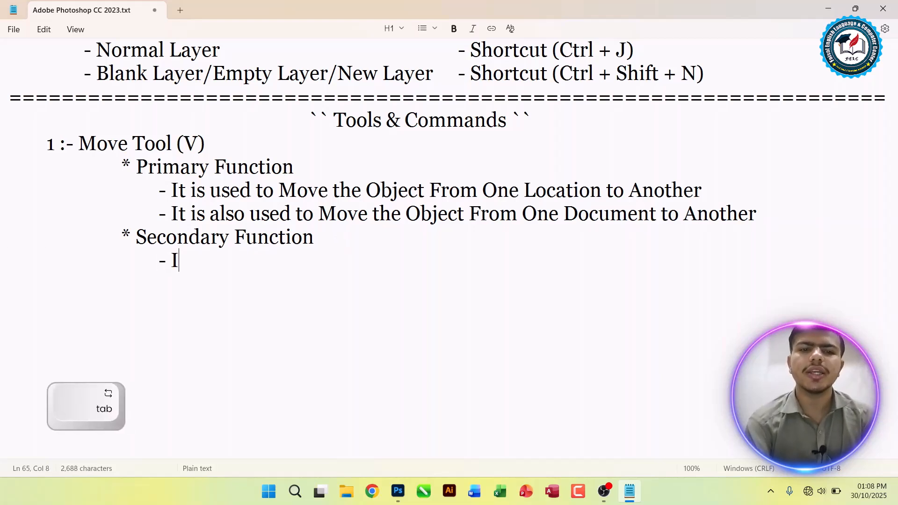
pyautogui.write('t is used to Resi')
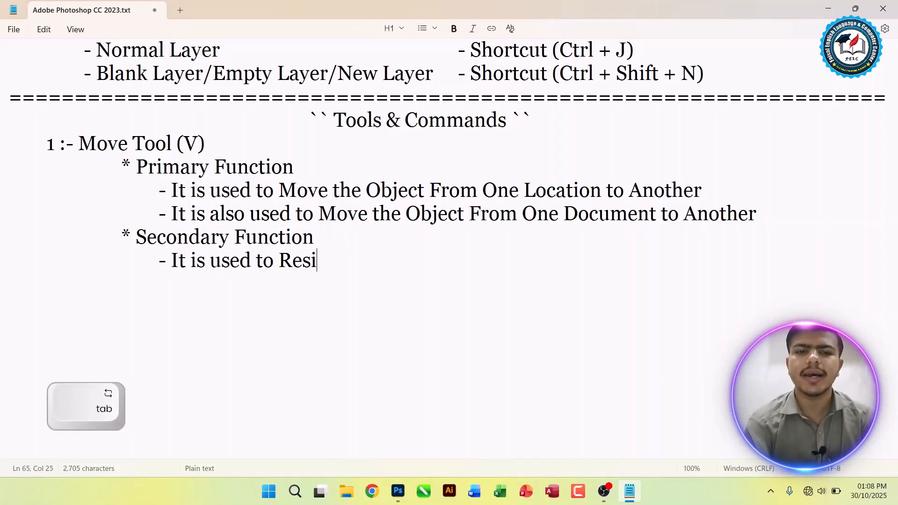
pyautogui.write('ze the Picture')
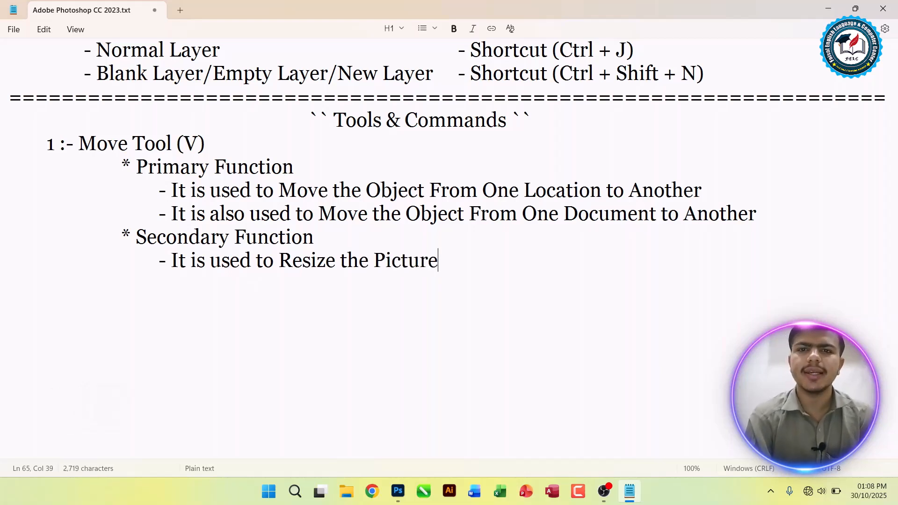
pyautogui.write(' ()')
pyautogui.press('Left')
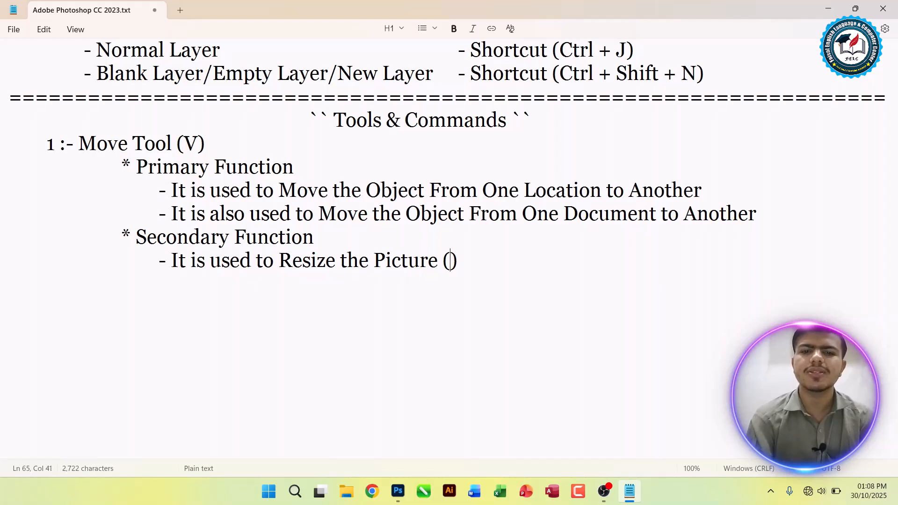
pyautogui.write('Ctrl + T')
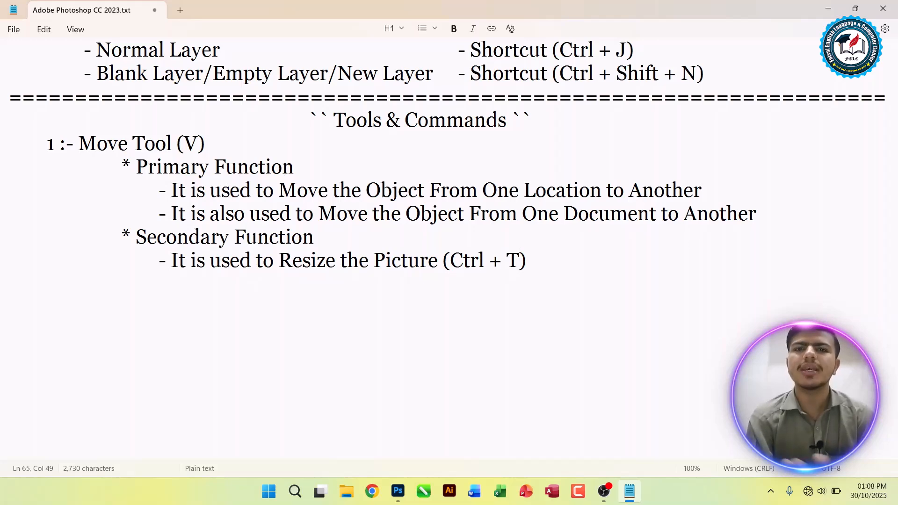
# Step: Switch to Photoshop and close double exposure.jpg without saving its changes
pyautogui.hotkey('alt', 'Tab')
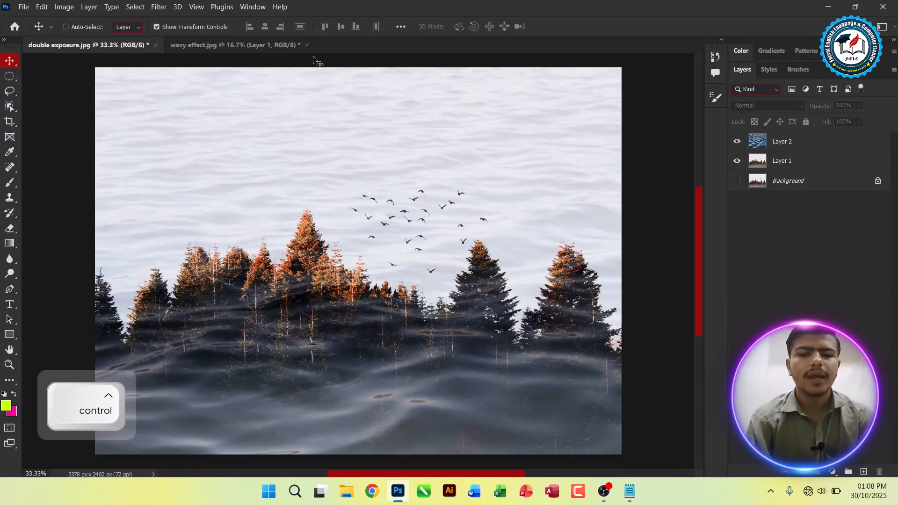
pyautogui.hotkey('ctrl', 'w')
pyautogui.click(479, 195)
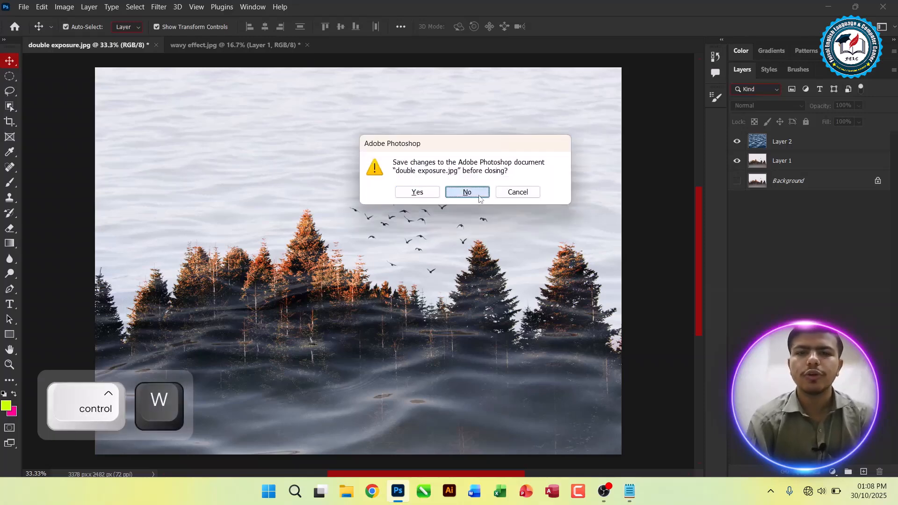
# Step: Reposition the wave layer slightly down and to the right of the canvas origin in wavy effect.jpg
pyautogui.moveTo(426, 233); pyautogui.dragTo(427, 255)
pyautogui.hotkey('ctrl', '+')
pyautogui.hotkey('ctrl', '0')
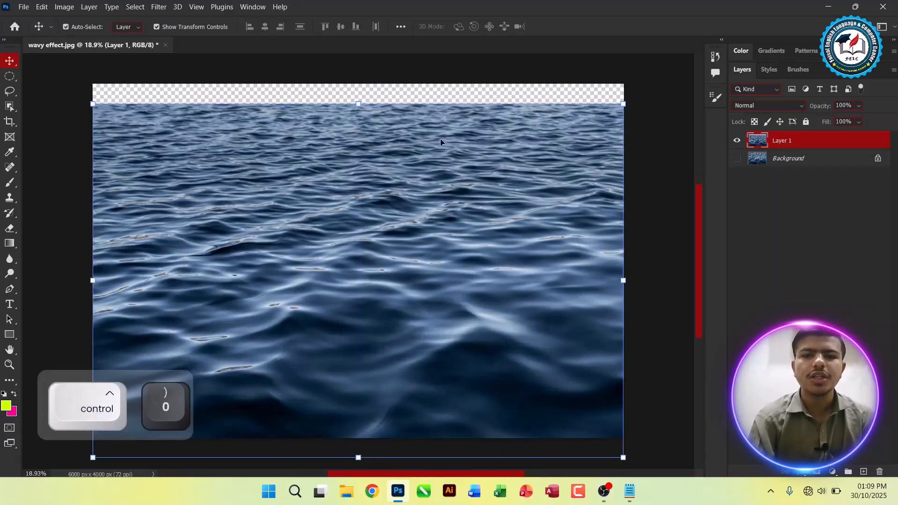
pyautogui.moveTo(424, 168)
pyautogui.mouseDown()
pyautogui.moveTo(420, 147)
pyautogui.moveTo(430, 166)
pyautogui.mouseUp()
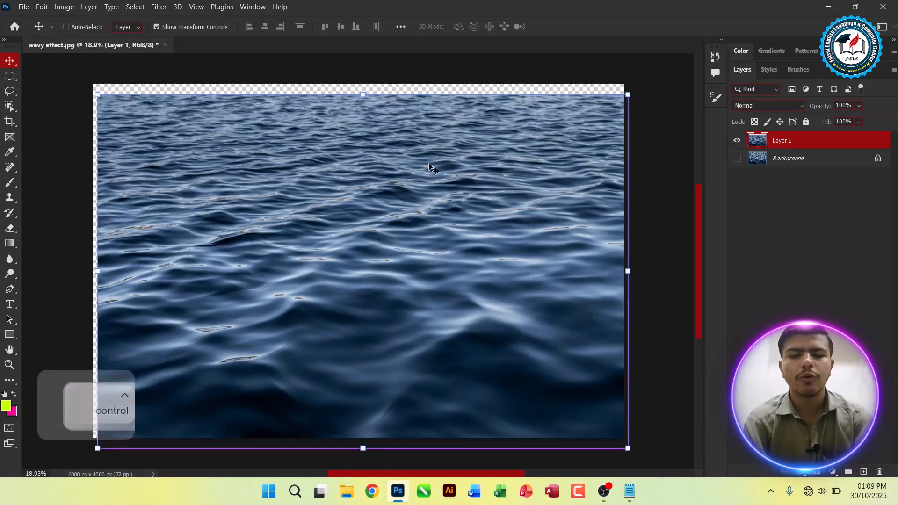
# Step: Free-transform the wave layer down to about 28%, enlarge it to about 56% and place it in the canvas's upper left
pyautogui.hotkey('ctrl', 't')
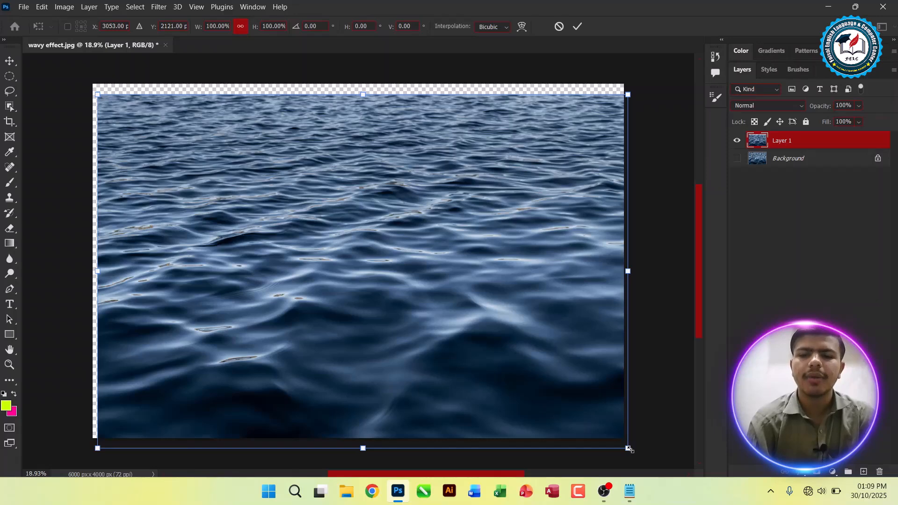
pyautogui.moveTo(628, 448); pyautogui.dragTo(266, 169)
pyautogui.moveTo(185, 169); pyautogui.dragTo(324, 192)
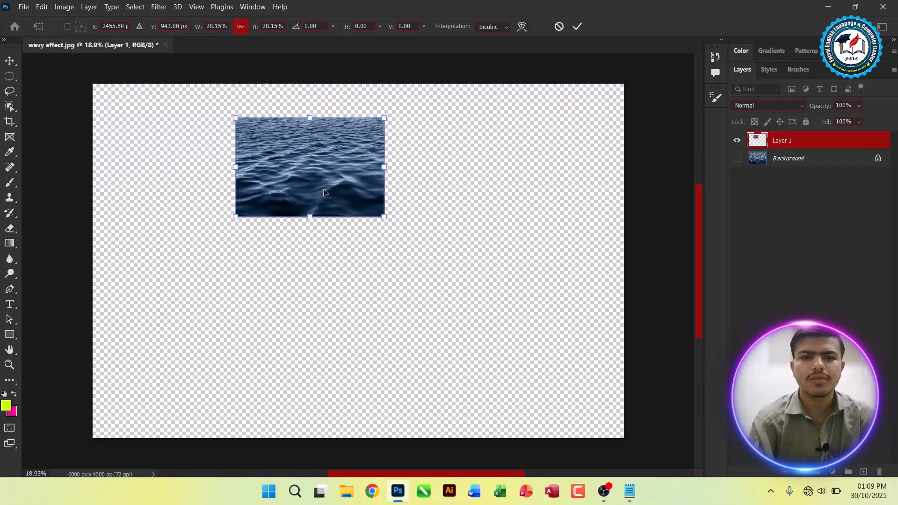
pyautogui.moveTo(235, 218); pyautogui.dragTo(100, 374)
pyautogui.moveTo(279, 192); pyautogui.dragTo(301, 203)
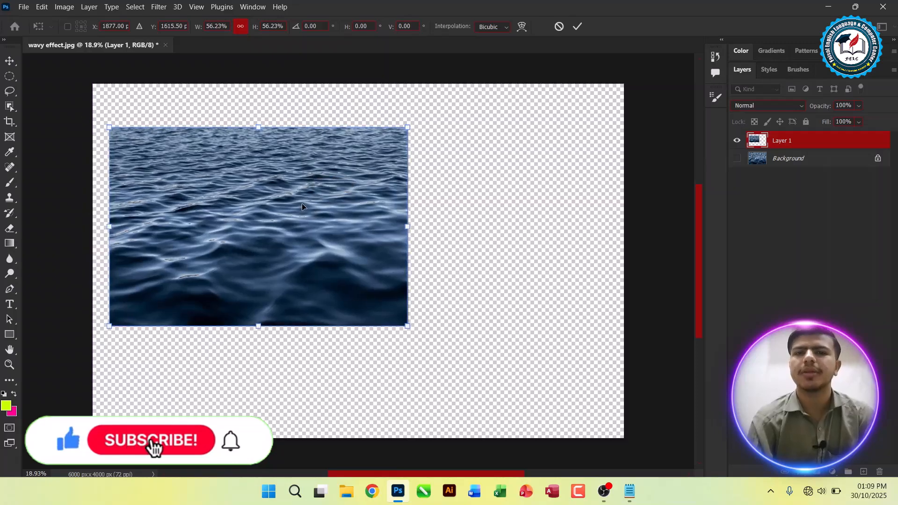
# Step: Scale the wave layer about its own centre to about 52% and centre it horizontally in the upper part of the canvas
pyautogui.press('alt')
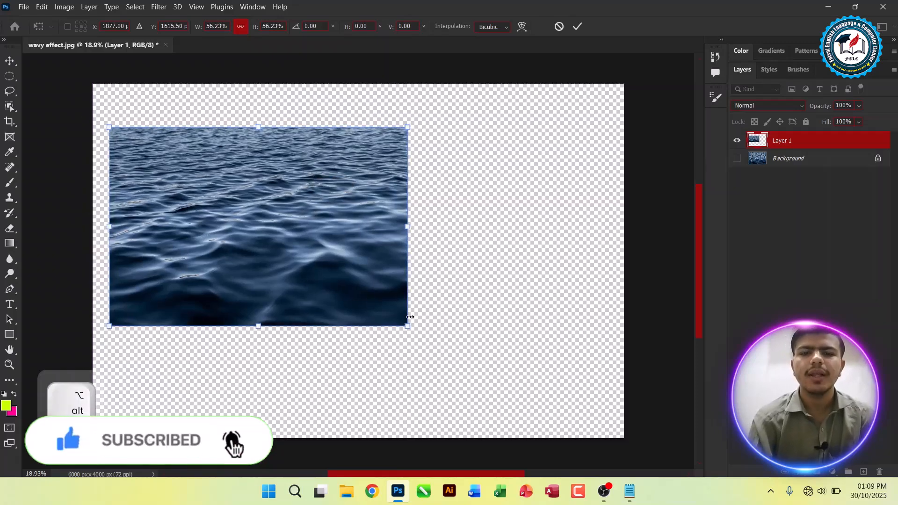
pyautogui.moveTo(409, 325); pyautogui.dragTo(415, 264)
pyautogui.moveTo(276, 224); pyautogui.dragTo(377, 215)
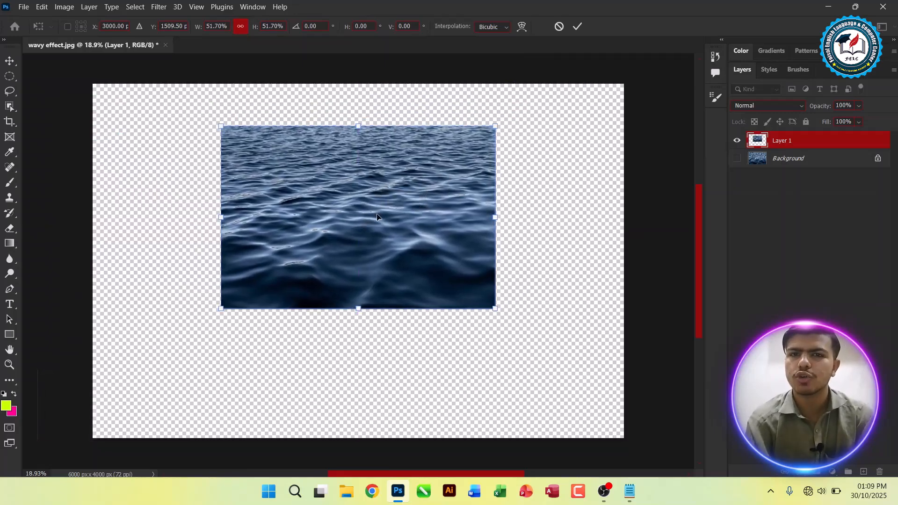
# Step: Scale the wave layer proportionally about its centre to about 74% and apply the transformation
pyautogui.press('ctrl')
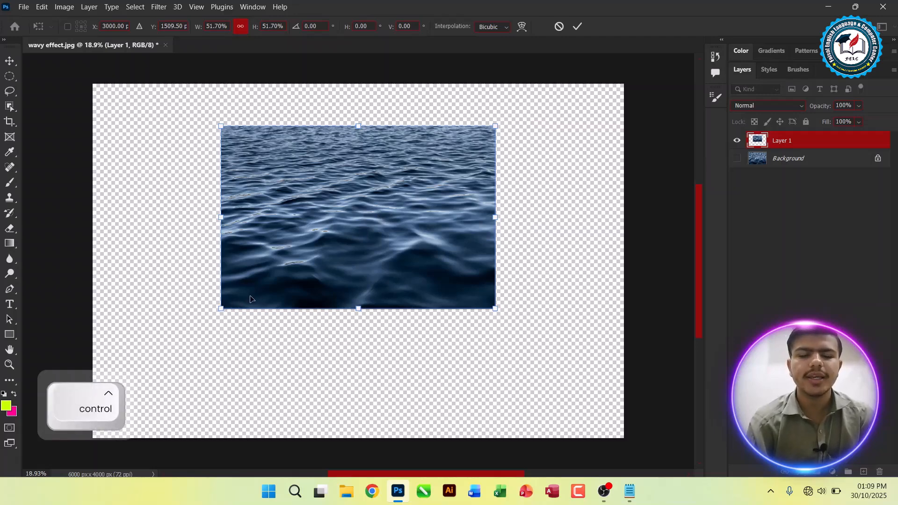
pyautogui.hotkey('ctrl', 'shift', '\\')
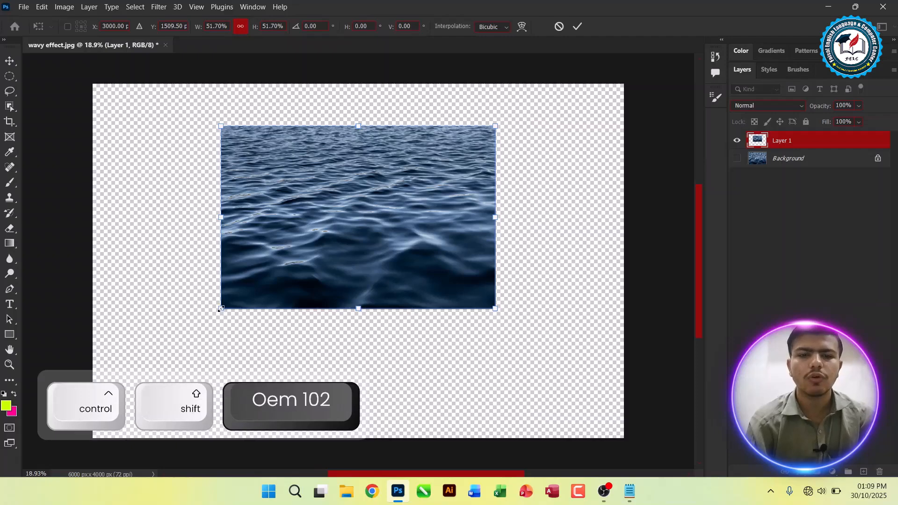
pyautogui.press('alt')
pyautogui.press('shift')
pyautogui.moveTo(221, 308); pyautogui.dragTo(474, 227)
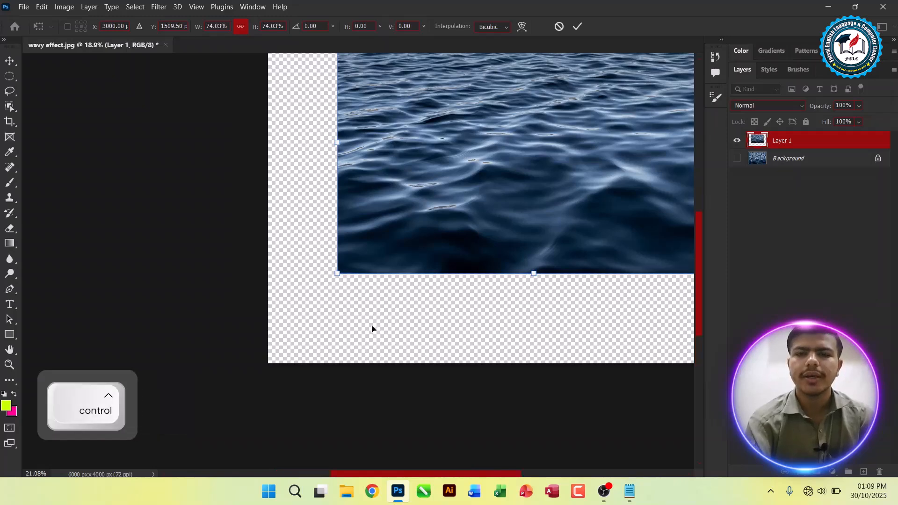
pyautogui.hotkey('ctrl', '0')
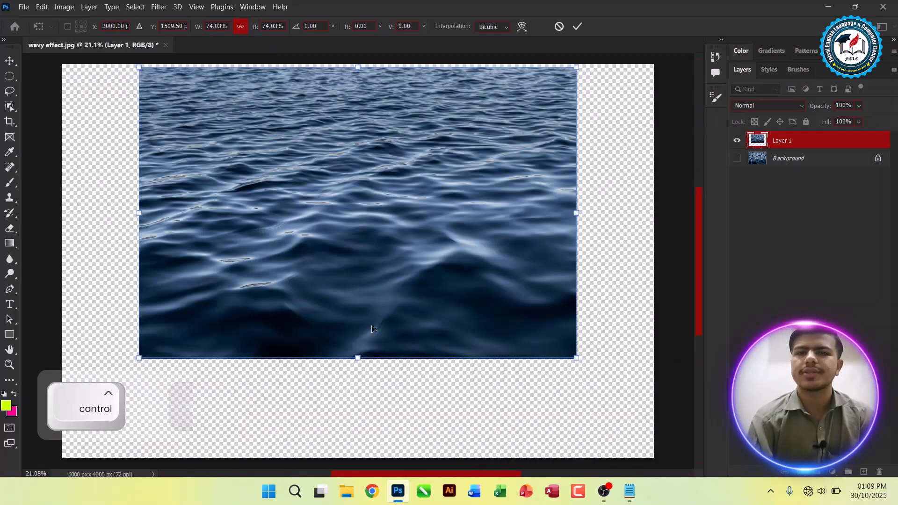
pyautogui.click(577, 26)
# Step: Move the wave layer to the canvas's upper-left corner and shrink it to about a third of the canvas width
pyautogui.moveTo(325, 227); pyautogui.dragTo(283, 198)
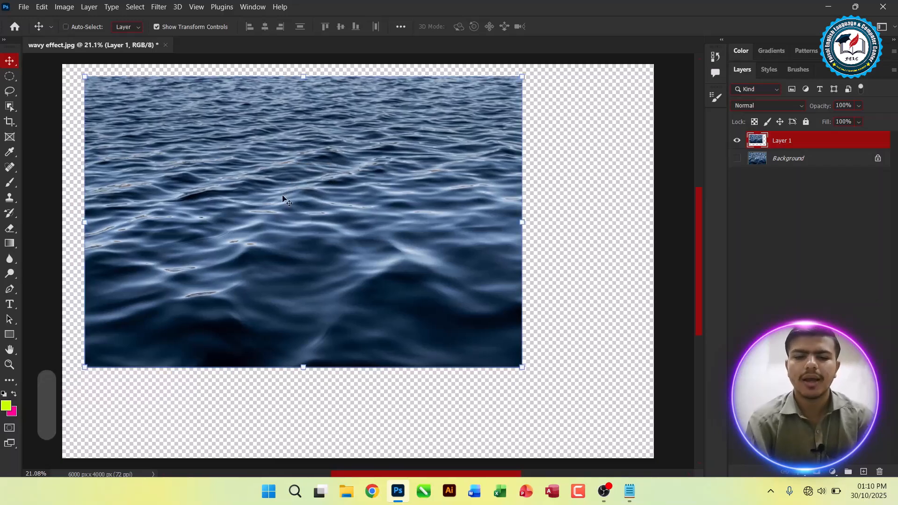
pyautogui.hotkey('ctrl', 't')
pyautogui.moveTo(514, 363); pyautogui.dragTo(281, 206)
pyautogui.moveTo(248, 170)
pyautogui.mouseDown()
pyautogui.moveTo(225, 171)
pyautogui.moveTo(241, 169)
pyautogui.mouseUp()
pyautogui.press('Return')
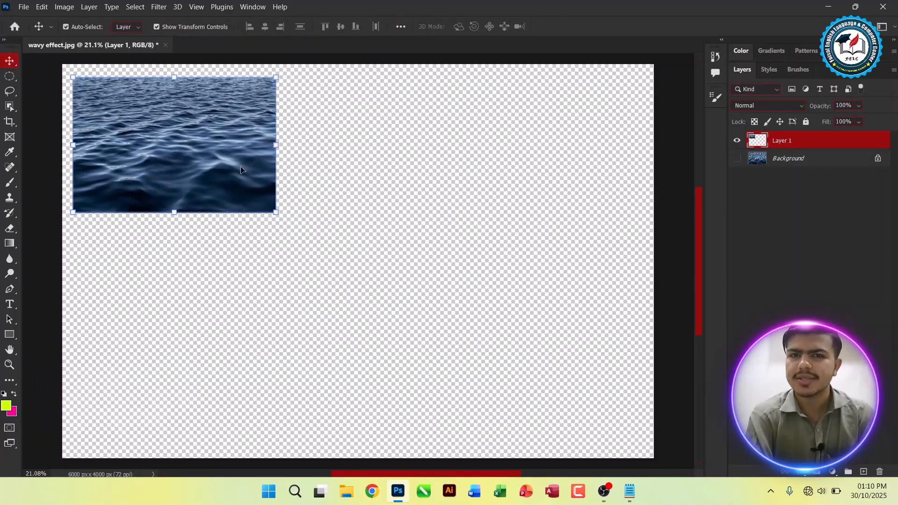
# Step: Switch to Notepad, add "- It is used to Duplicate the Picture (Alt + Hold - Drag & Drop)" under Secondary Function and save the notes
pyautogui.hotkey('alt', 'Tab')
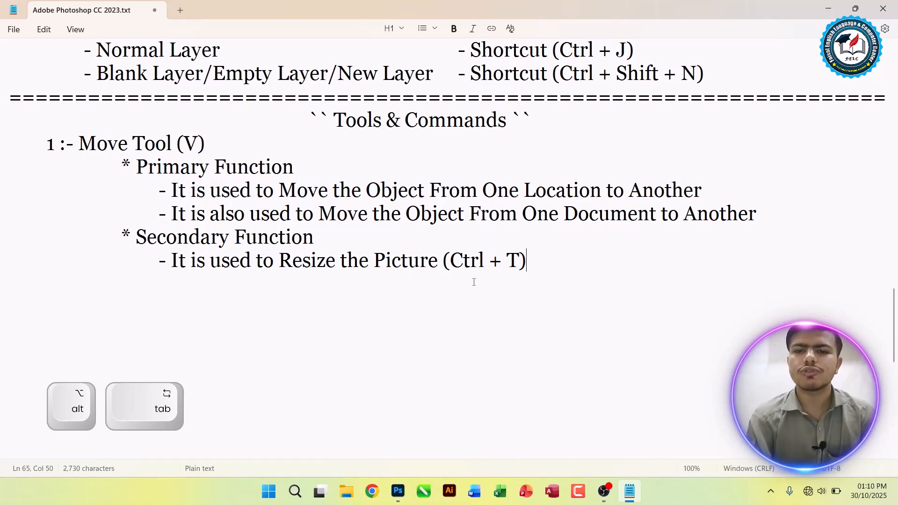
pyautogui.press('Return')
pyautogui.press('Tab')
pyautogui.press('Tab')
pyautogui.press('Tab')
pyautogui.press('Tab')
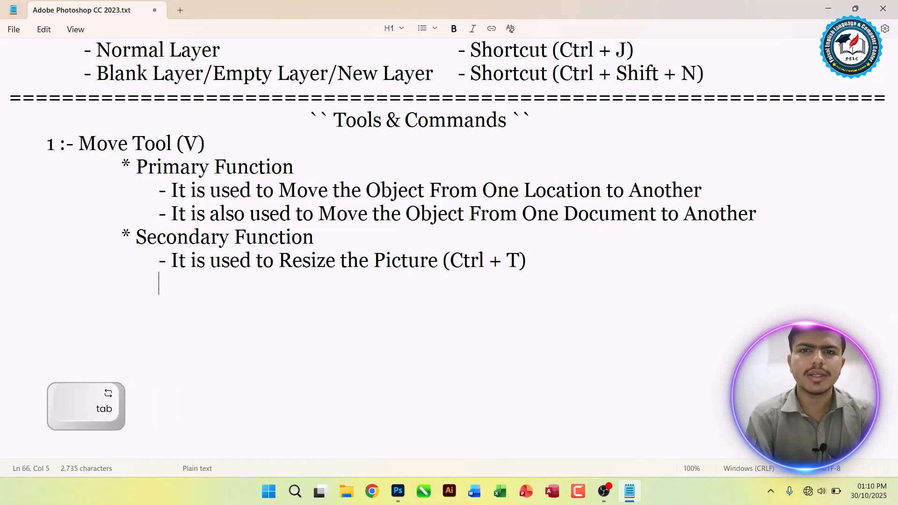
pyautogui.write('- It is used to Du')
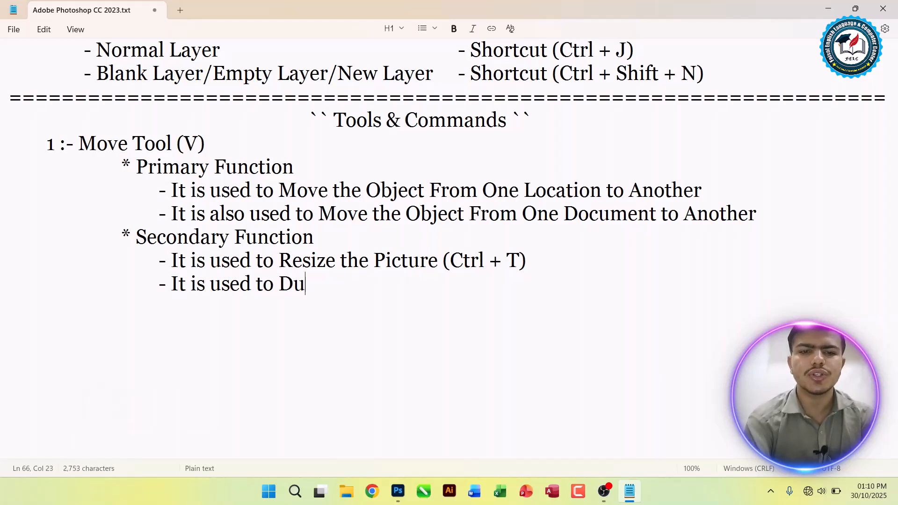
pyautogui.write('plicate the Pi')
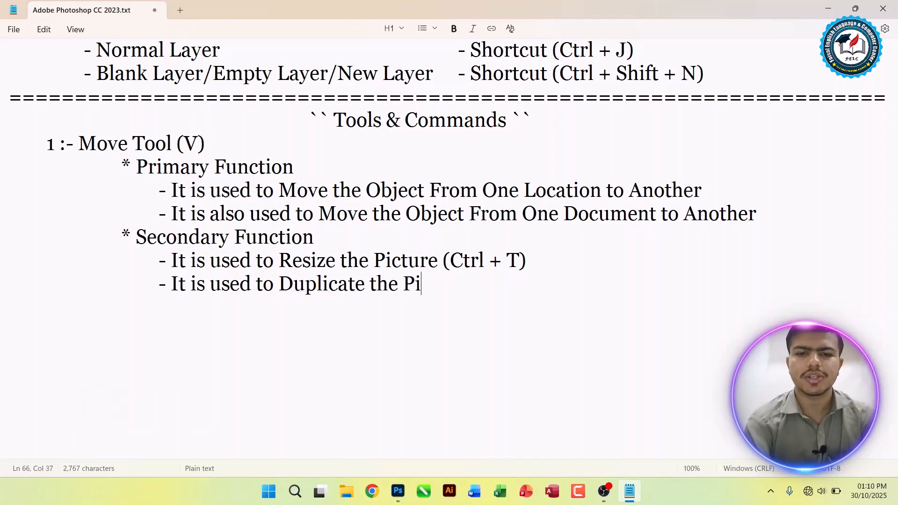
pyautogui.write('cture ()')
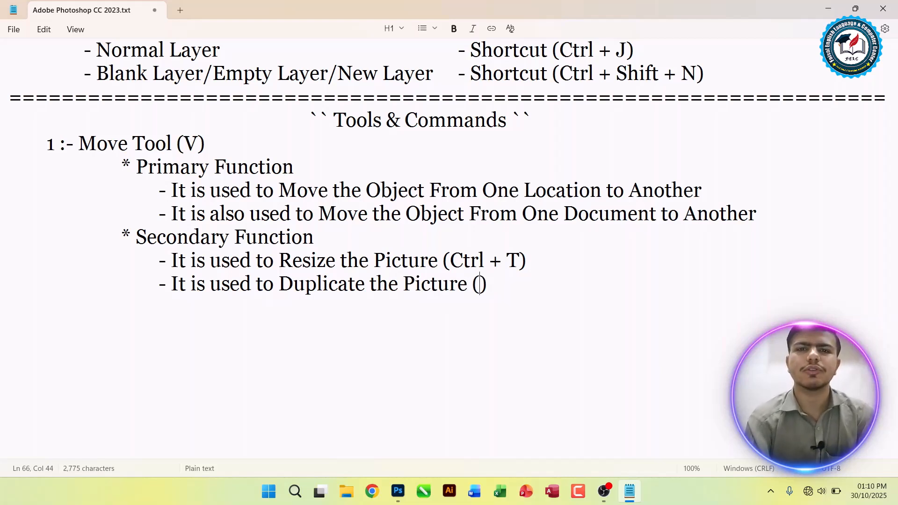
pyautogui.write('Alt + Hold- Drag & Drop')
pyautogui.press('BackSpace')
pyautogui.hotkey('ctrl', 's')
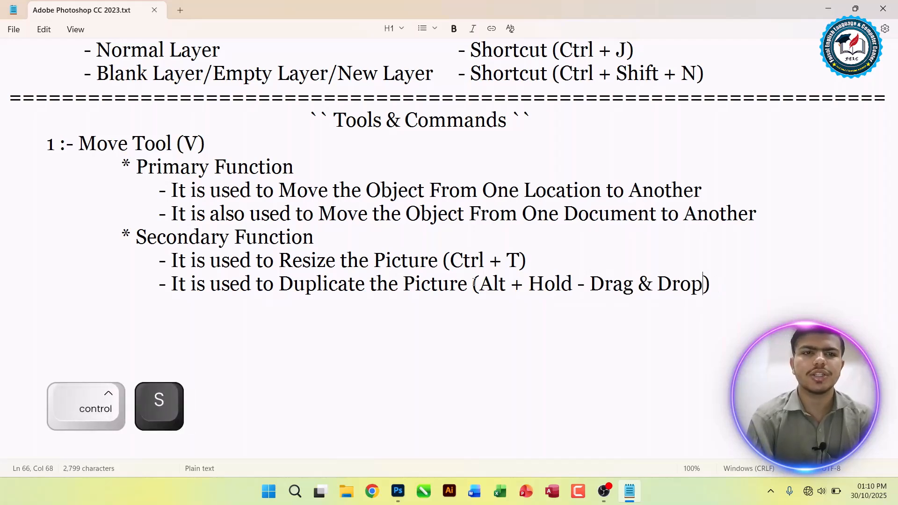
# Step: Switch to Photoshop and duplicate the wave picture four times, forming a two-by-two grid with one extra overlapping copy
pyautogui.hotkey('alt', 'Tab')
pyautogui.moveTo(213, 161)
pyautogui.mouseDown()
pyautogui.moveTo(242, 149)
pyautogui.moveTo(214, 161)
pyautogui.mouseUp()
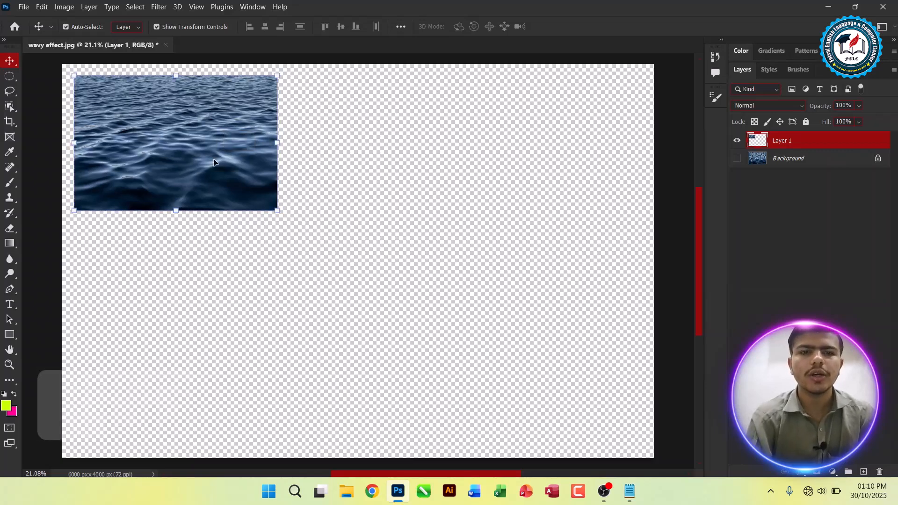
pyautogui.press('alt')
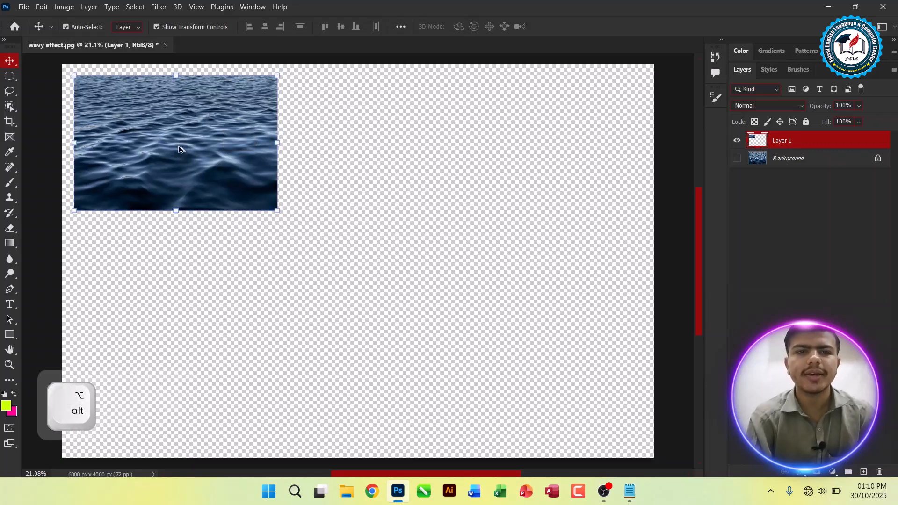
pyautogui.moveTo(179, 149); pyautogui.dragTo(388, 287)
pyautogui.moveTo(319, 331); pyautogui.dragTo(481, 339)
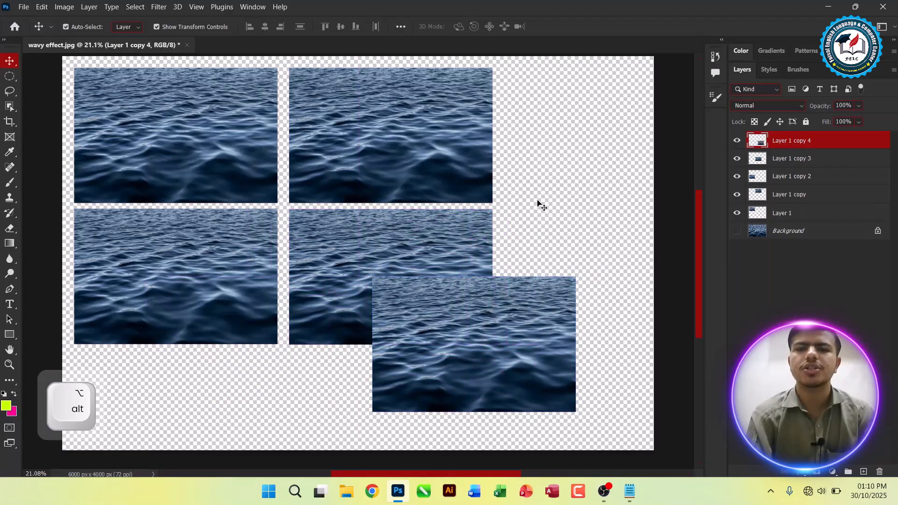
# Step: Delete the extra overlapping copy, Layer 1 copy 4
pyautogui.click(538, 203)
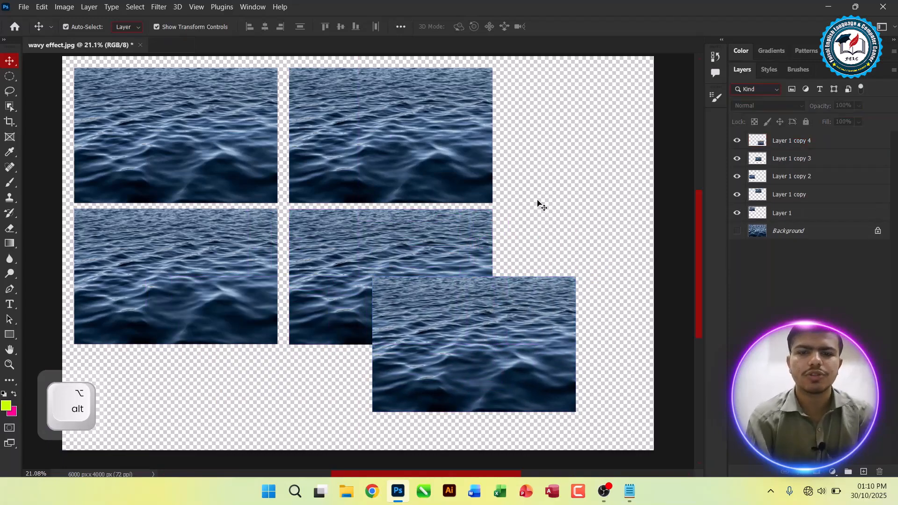
pyautogui.click(781, 142)
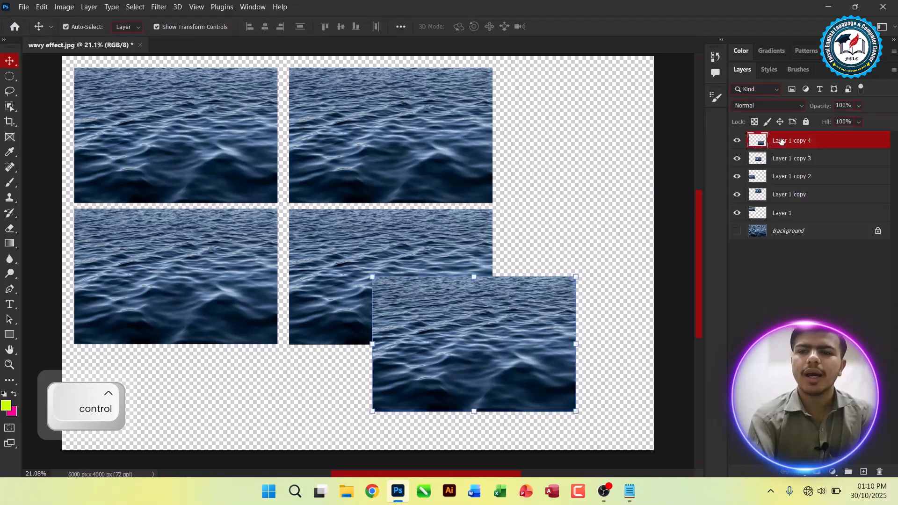
pyautogui.press('Delete')
# Step: Switch to Notepad and start a new indented "-" bullet below the Duplicate line
pyautogui.hotkey('alt', 'Tab')
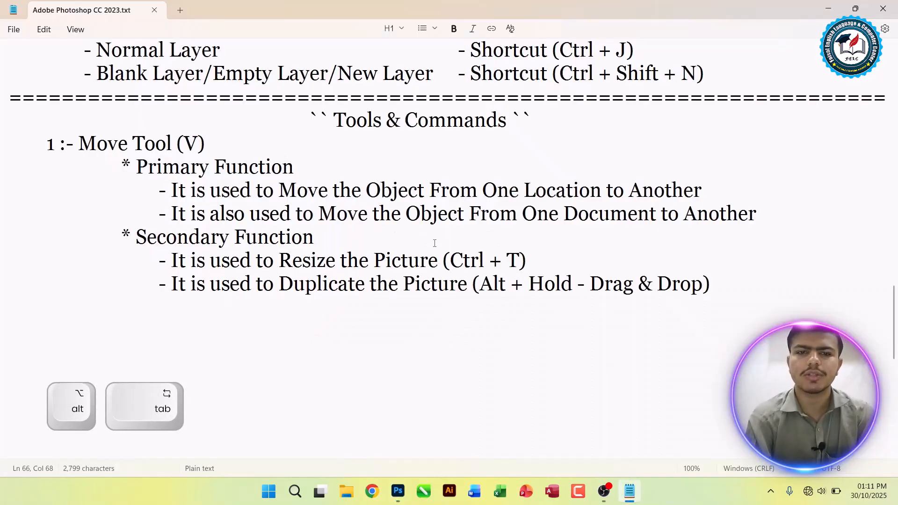
pyautogui.press('Return')
pyautogui.press('Tab')
pyautogui.press('Tab')
pyautogui.press('Tab')
pyautogui.press('Tab')
pyautogui.write('-')
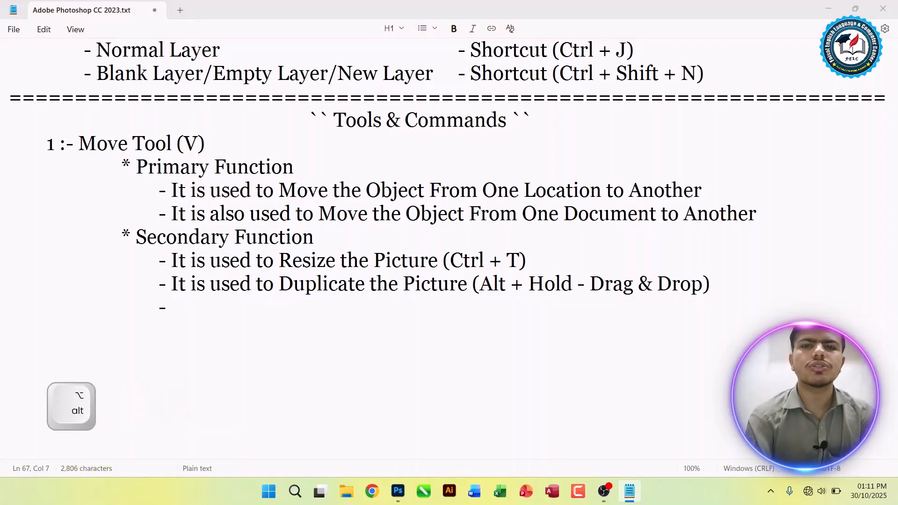
# Step: Switch to Photoshop and delete the three remaining duplicates, leaving only Layer 1 and the Background
pyautogui.hotkey('alt', 'Tab')
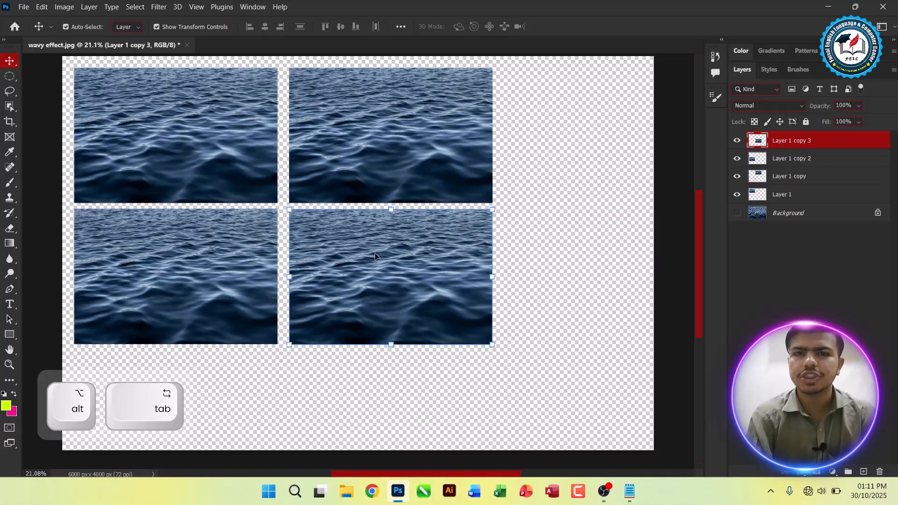
pyautogui.press('Delete')
pyautogui.press('Delete')
pyautogui.press('Delete')
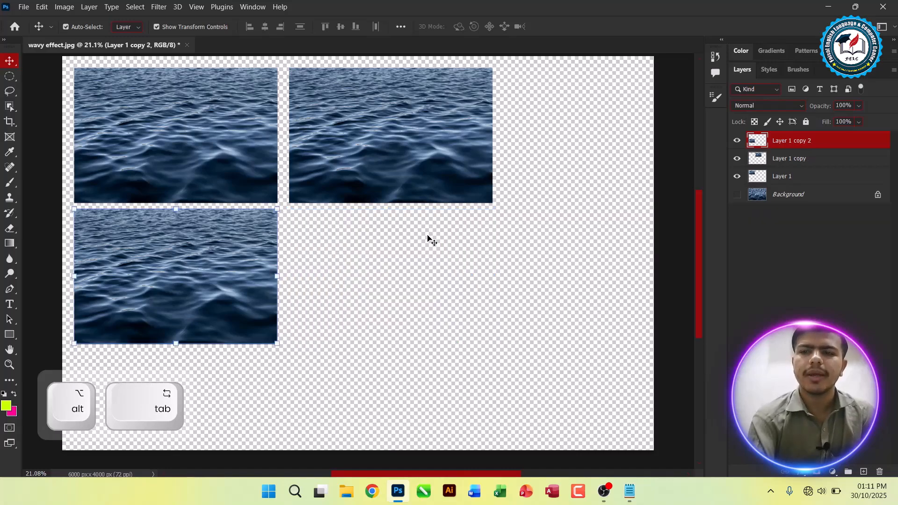
# Step: Move the wave picture toward the canvas centre, enlarge it with Free Transform and apply the new size
pyautogui.moveTo(155, 151); pyautogui.dragTo(256, 201)
pyautogui.hotkey('ctrl', 't')
pyautogui.moveTo(377, 252); pyautogui.dragTo(506, 340)
pyautogui.moveTo(456, 292); pyautogui.dragTo(379, 271)
pyautogui.doubleClick(380, 270)
# Step: Switch to Notepad and write "It is used to Rotate the Picture ()" on the new bullet line
pyautogui.hotkey('alt', 'Tab')
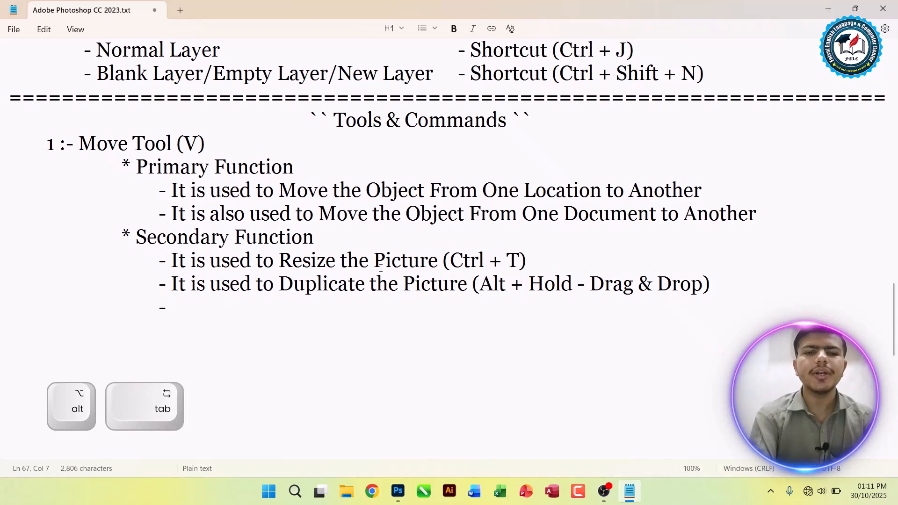
pyautogui.write('It is used to')
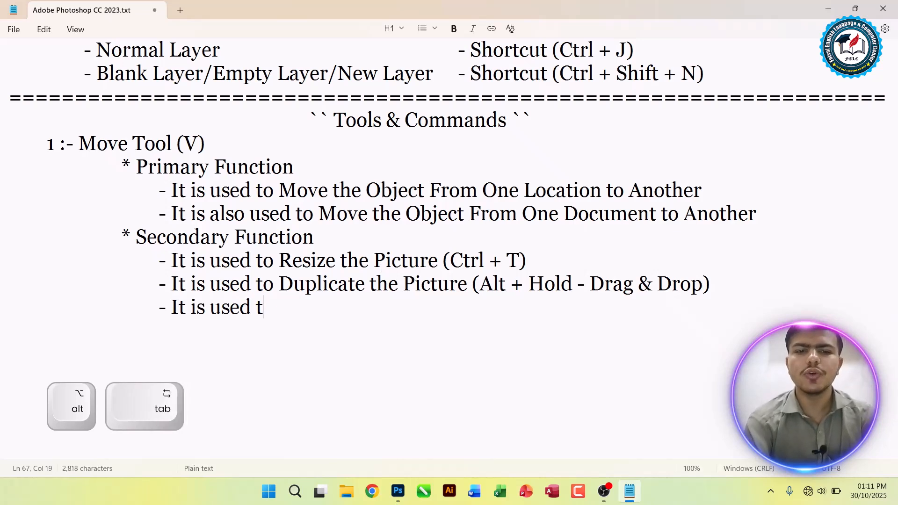
pyautogui.press('BackSpace')
pyautogui.press('BackSpace')
pyautogui.press('BackSpace')
pyautogui.write('to Ror')
pyautogui.write('at')
pyautogui.press('BackSpace')
pyautogui.press('BackSpace')
pyautogui.press('BackSpace')
pyautogui.write('tate the Pic')
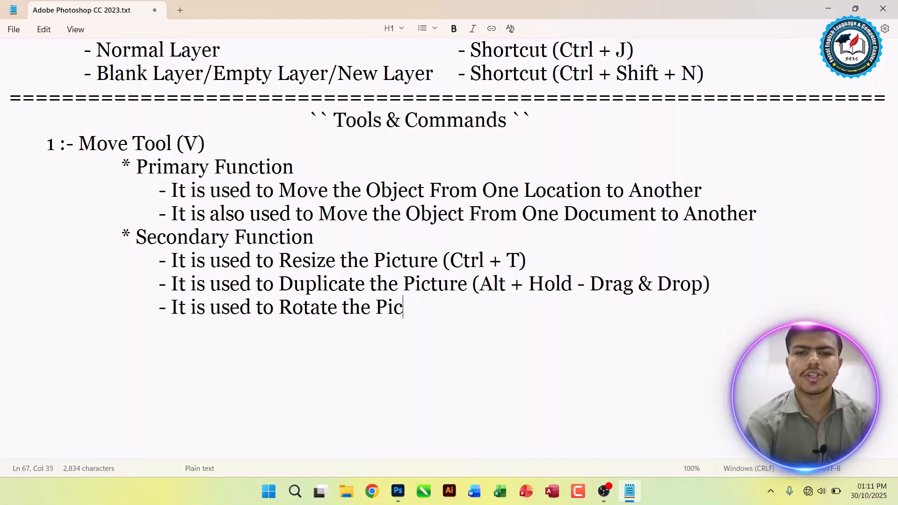
pyautogui.write('tute ')
pyautogui.write('re ()')
pyautogui.press('Left')
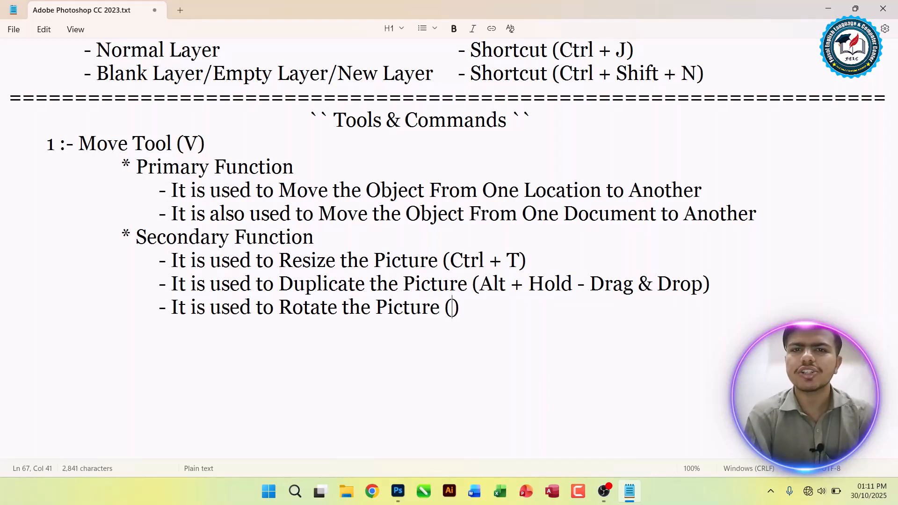
# Step: Fill the parentheses of the Rotate line with "Ctrl + T - Top Space Corner"
pyautogui.write('Ctrl =')
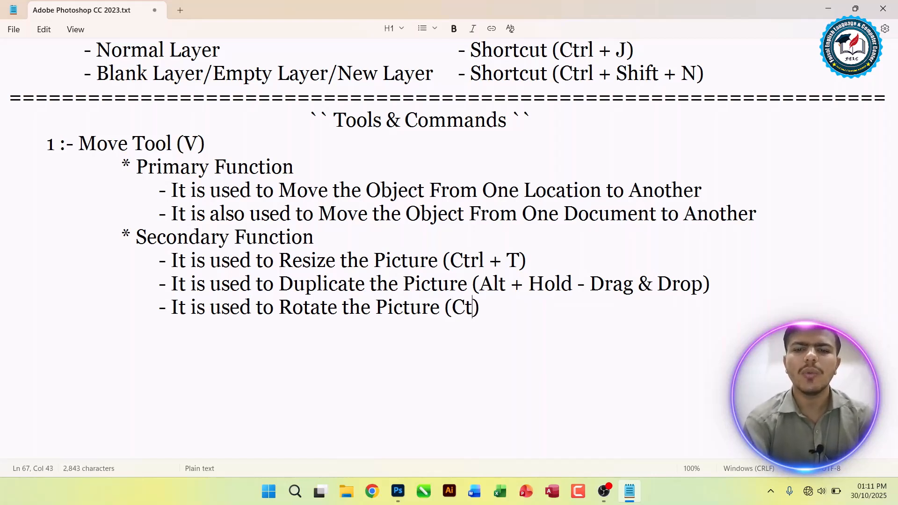
pyautogui.press('BackSpace')
pyautogui.press('BackSpace')
pyautogui.write('+ T - Corner')
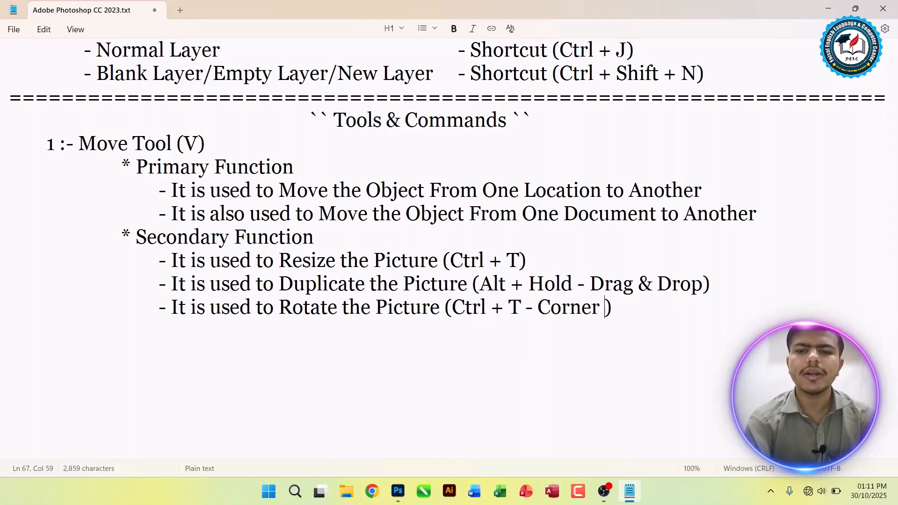
pyautogui.hotkey('ctrl', 'Left')
pyautogui.write('Top ')
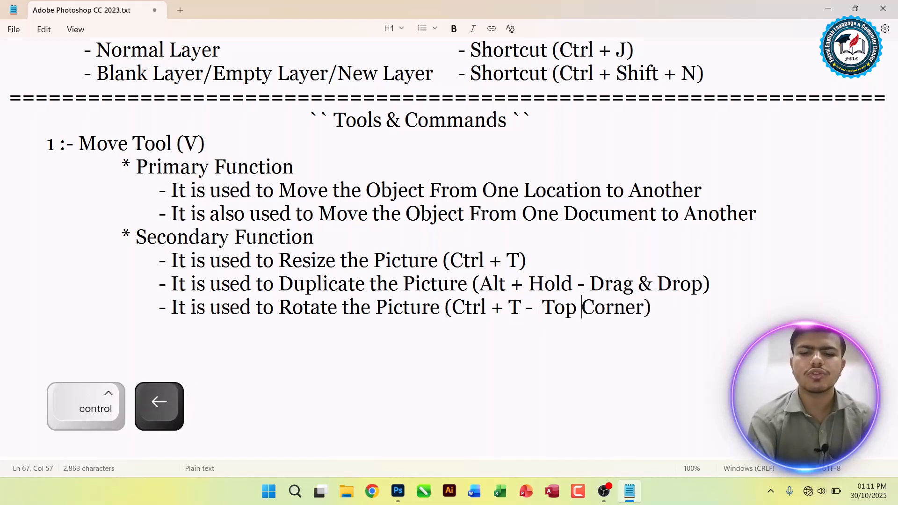
pyautogui.write('Space')
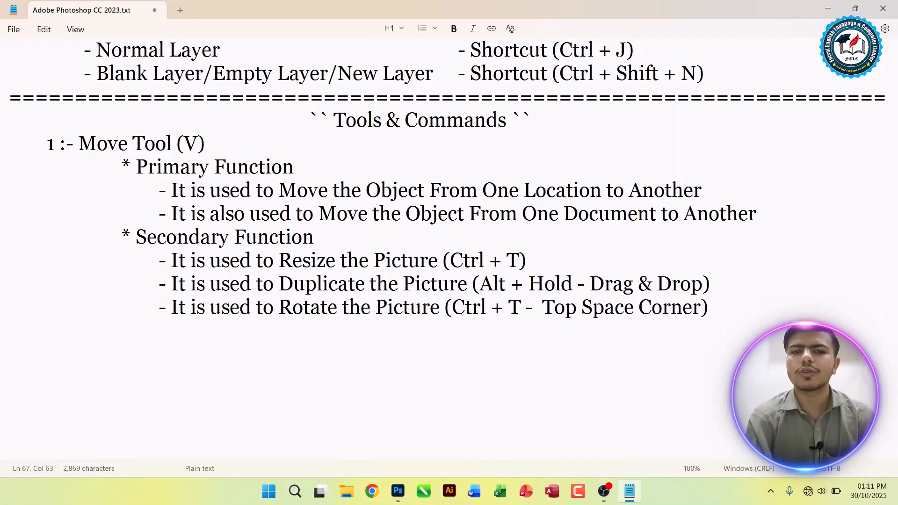
# Step: Switch to Photoshop, start Free Transform on the wave picture and enlarge it to about 110.72%, using the Magnifier to see its corner
pyautogui.hotkey('alt', 'Tab')
pyautogui.moveTo(263, 233); pyautogui.dragTo(355, 263)
pyautogui.hotkey('ctrl', 't')
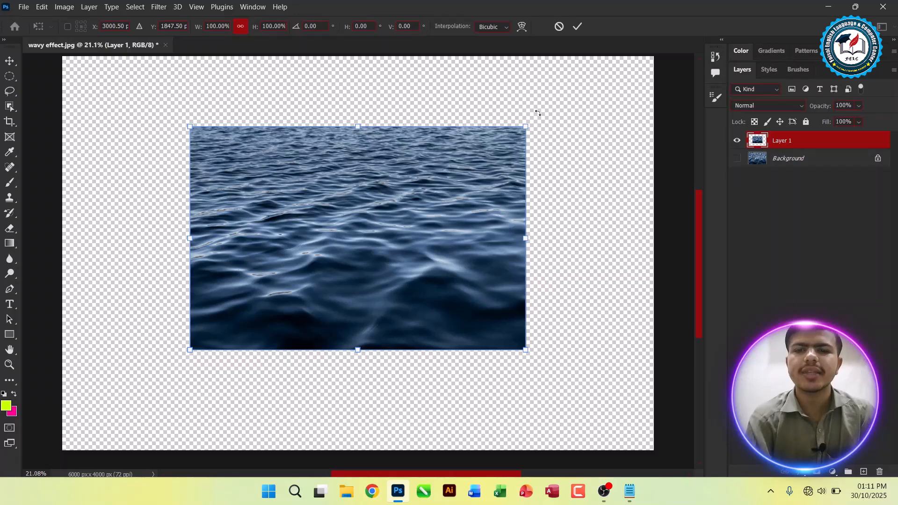
pyautogui.press('super+plus')
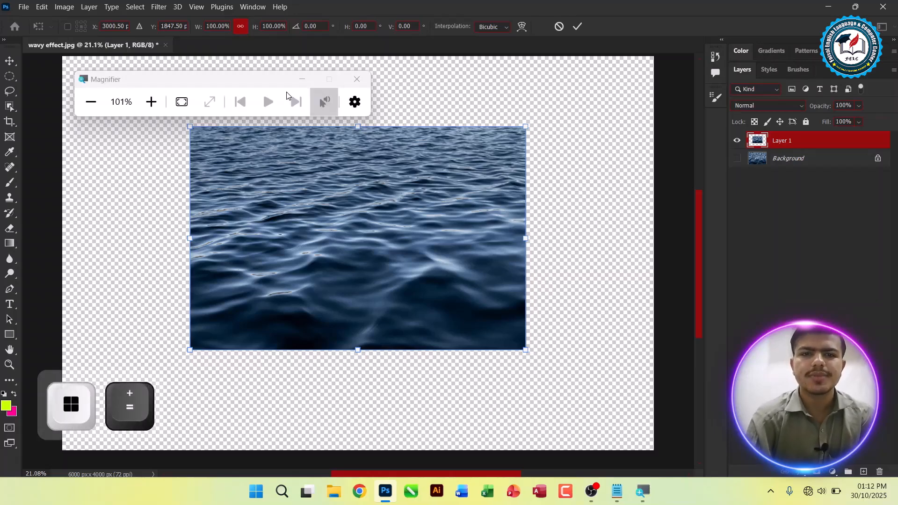
pyautogui.click(301, 80)
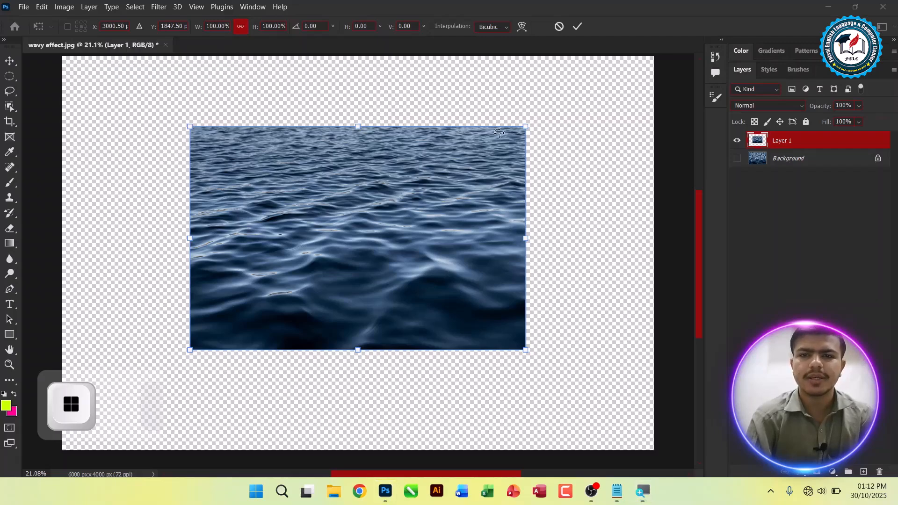
pyautogui.press('super+plus')
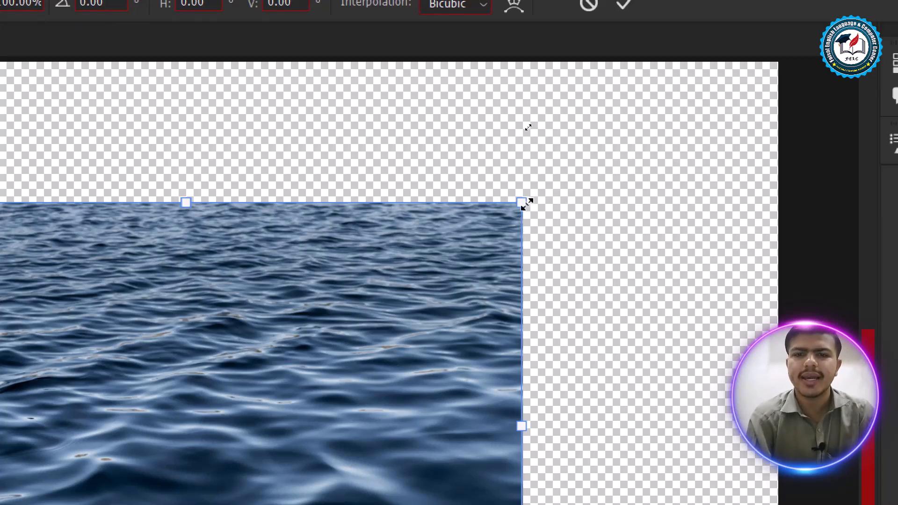
pyautogui.moveTo(535, 201); pyautogui.dragTo(600, 157)
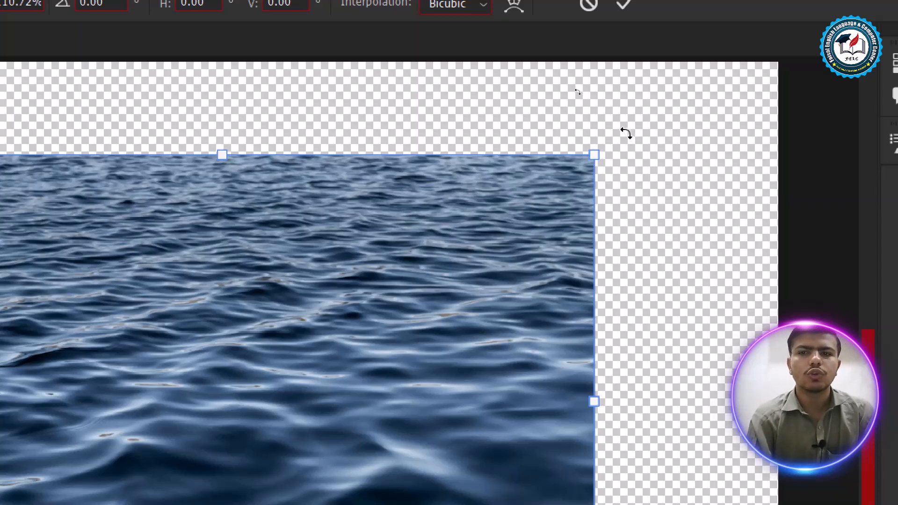
pyautogui.press('super+minus')
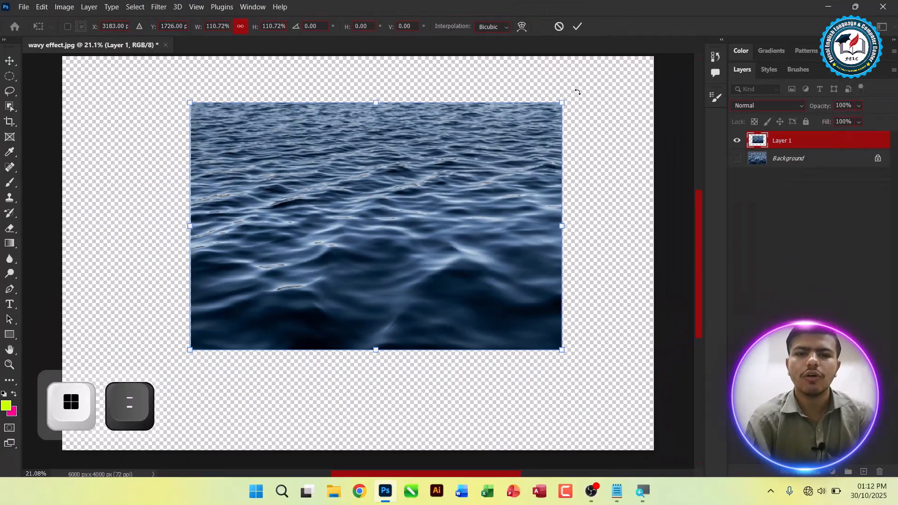
# Step: Rotate the wave picture counter-clockwise in two turns, shift it toward the canvas's left edge and apply the transform
pyautogui.moveTo(578, 92); pyautogui.dragTo(485, 102)
pyautogui.moveTo(467, 160); pyautogui.dragTo(377, 196)
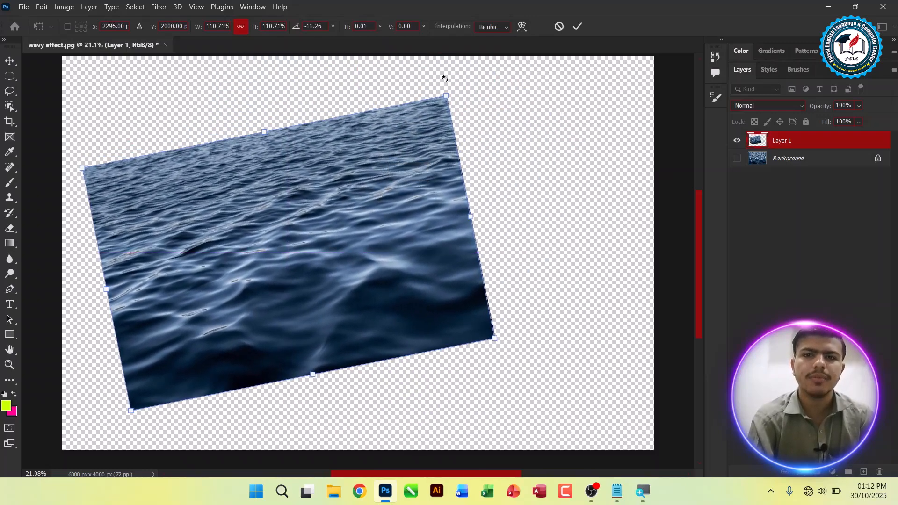
pyautogui.moveTo(447, 80); pyautogui.dragTo(408, 71)
pyautogui.moveTo(379, 211)
pyautogui.mouseDown()
pyautogui.moveTo(366, 200)
pyautogui.moveTo(377, 200)
pyautogui.mouseUp()
pyautogui.press('Return')
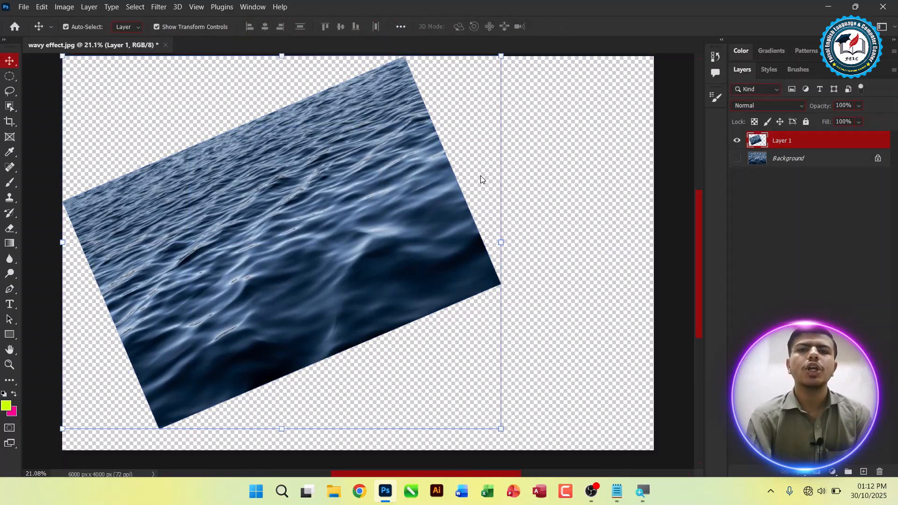
# Step: Undo the edits back to the Background alone and duplicate it as a new layer
pyautogui.hotkey('ctrl', 'z')
pyautogui.hotkey('ctrl', 'z')
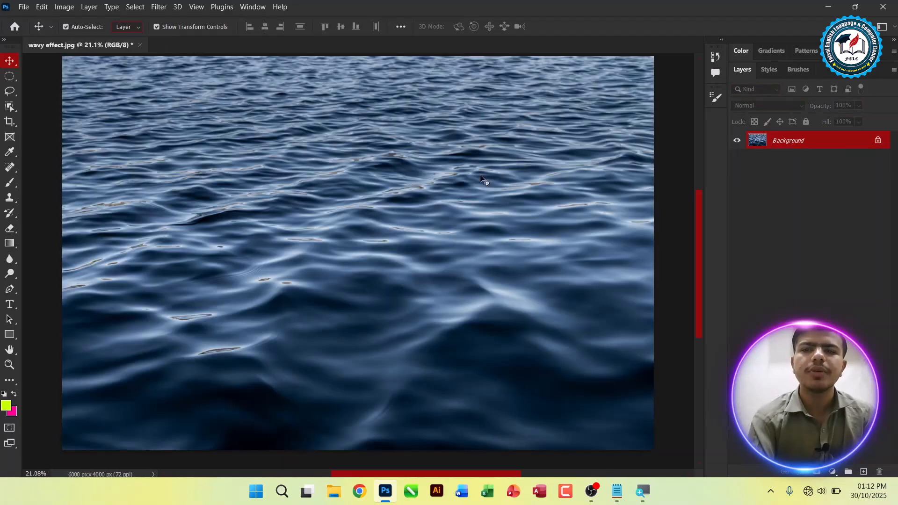
pyautogui.hotkey('ctrl', 'j')
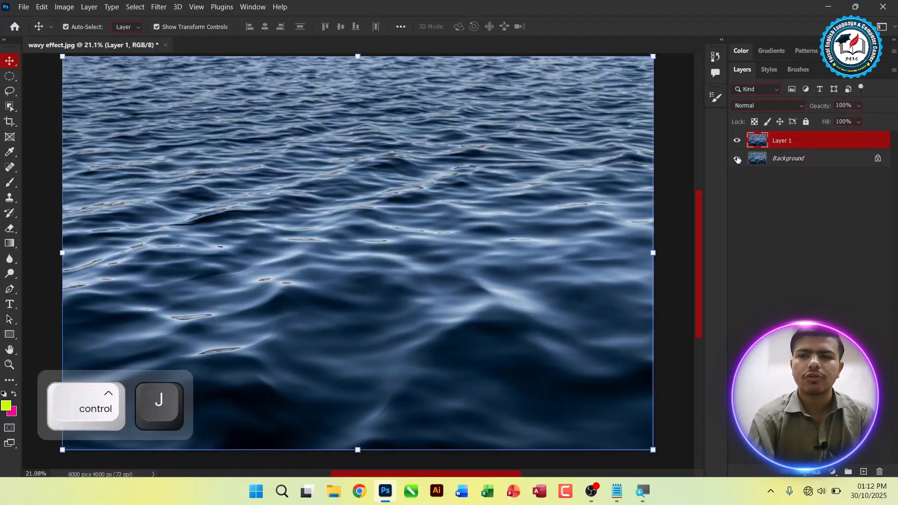
# Step: Scale the duplicated wave picture to about 52.60% with Free Transform, reposition it, rotate it to about -3.27° and apply
pyautogui.hotkey('ctrl', 't')
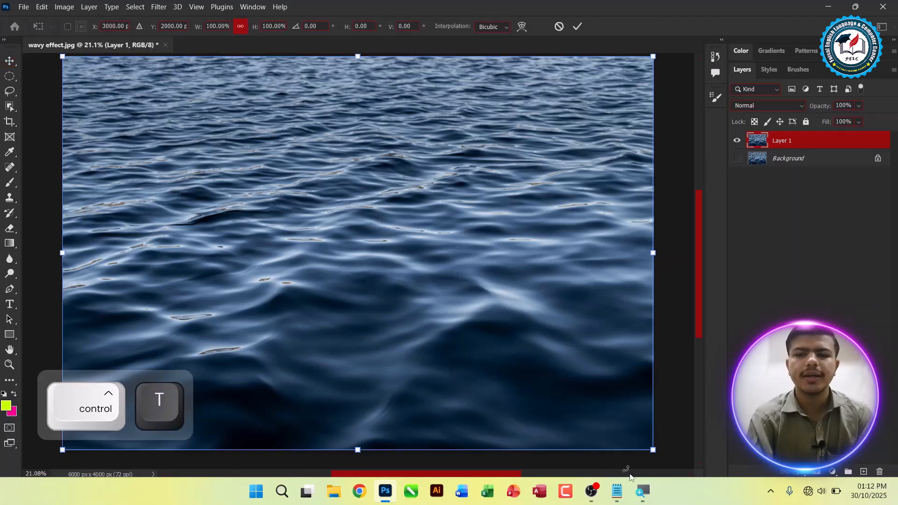
pyautogui.moveTo(654, 453); pyautogui.dragTo(374, 265)
pyautogui.moveTo(327, 186); pyautogui.dragTo(437, 261)
pyautogui.moveTo(491, 114); pyautogui.dragTo(548, 190)
pyautogui.moveTo(218, 61); pyautogui.dragTo(194, 160)
pyautogui.press('ctrl')
pyautogui.hotkey('ctrl', '0')
pyautogui.click(580, 31)
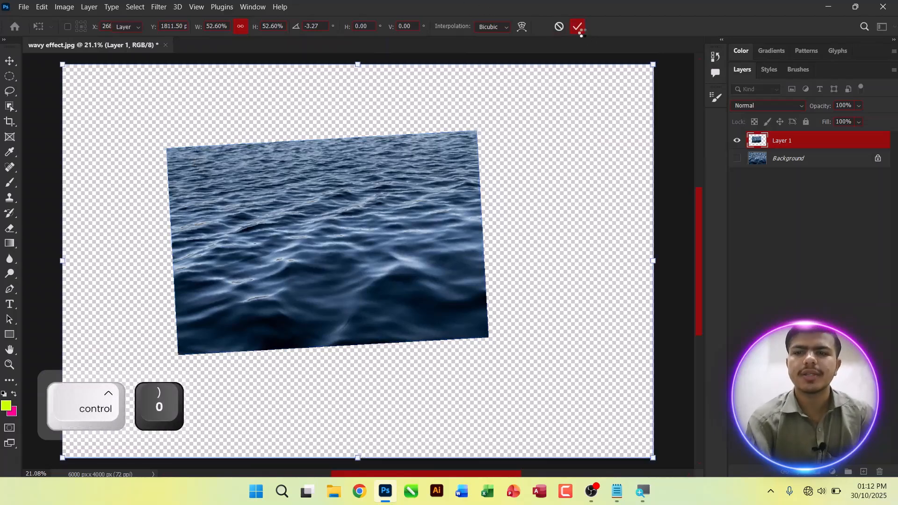
# Step: Close the Magnifier and switch to the Notepad notes
pyautogui.hotkey('alt', 'Tab')
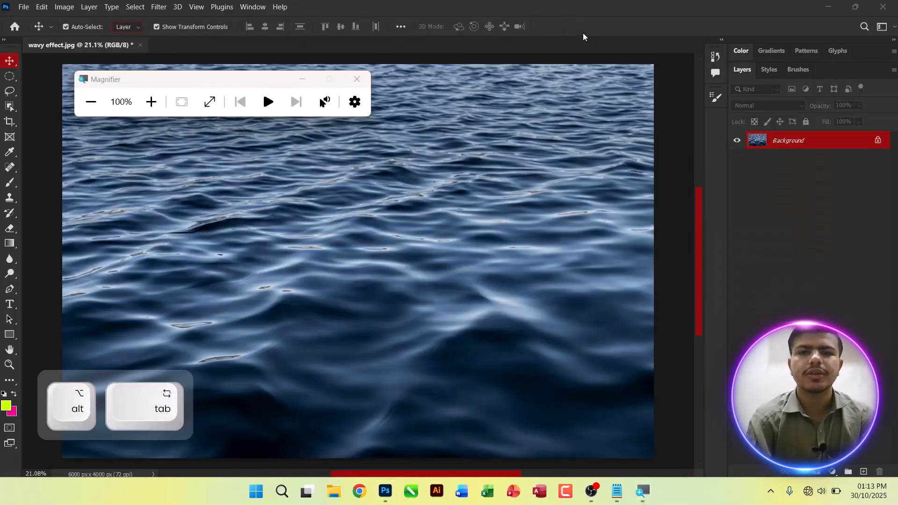
pyautogui.press('super')
pyautogui.press('super')
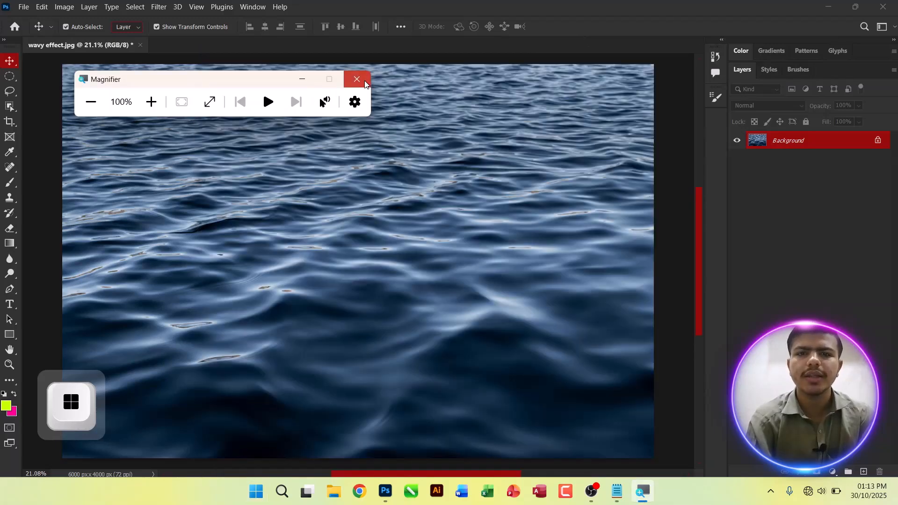
pyautogui.click(365, 84)
pyautogui.hotkey('alt', 'Tab')
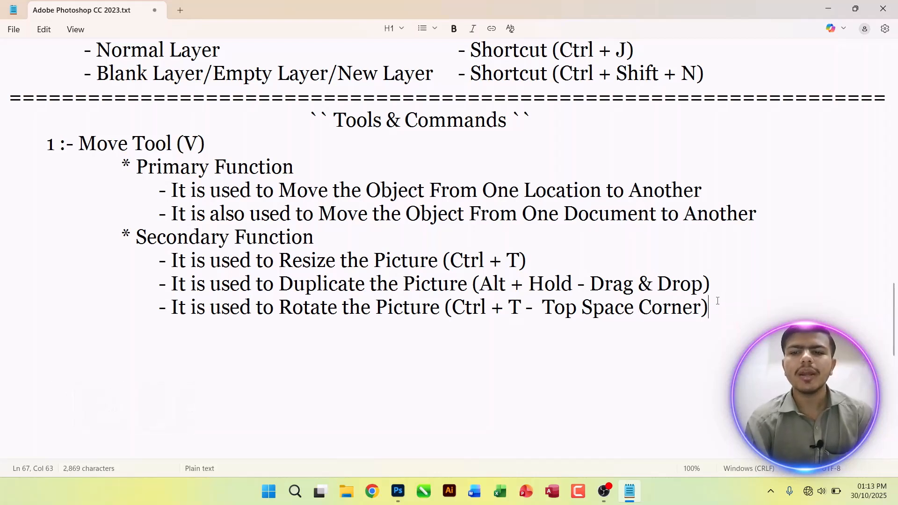
# Step: Add a bullet line under Secondary Function reading "- It is used to Skew the Picture / 3D Effect ()"
pyautogui.press('Return')
pyautogui.press('Tab')
pyautogui.press('Tab')
pyautogui.press('Tab')
pyautogui.press('Tab')
pyautogui.write('- It is used to Skew the Picture')
pyautogui.write('e/')
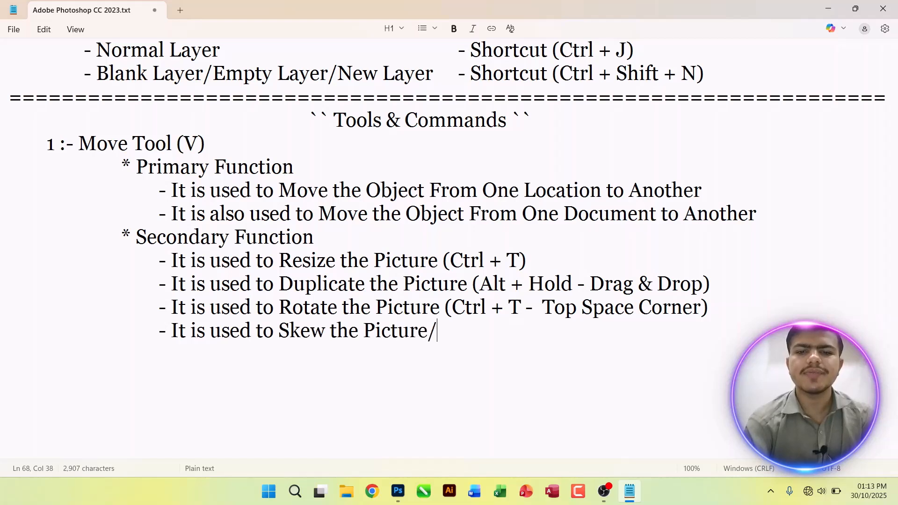
pyautogui.press('BackSpace')
pyautogui.write('/ 3D Effect ()')
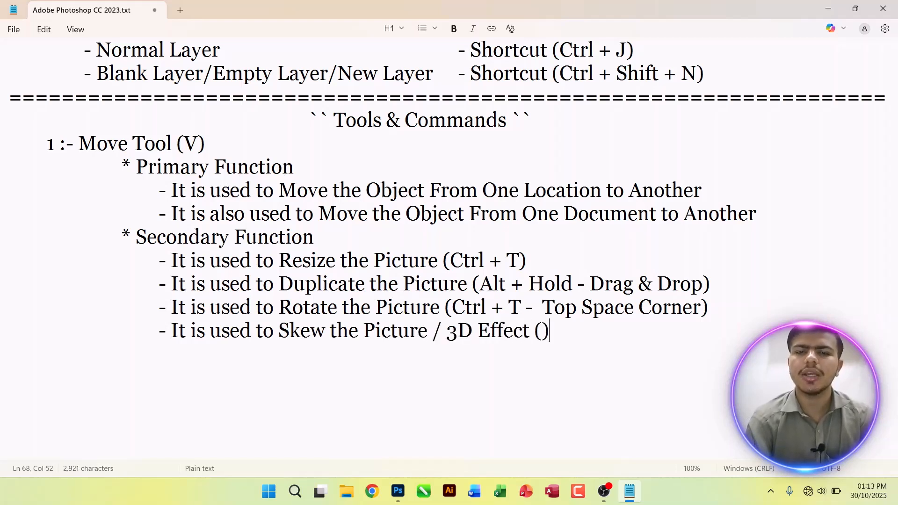
# Step: Fill the parentheses of the Skew line with "Ctrl +T - Ctrl + Hold" and save the notes
pyautogui.press('Left')
pyautogui.write('Ctrl +T ')
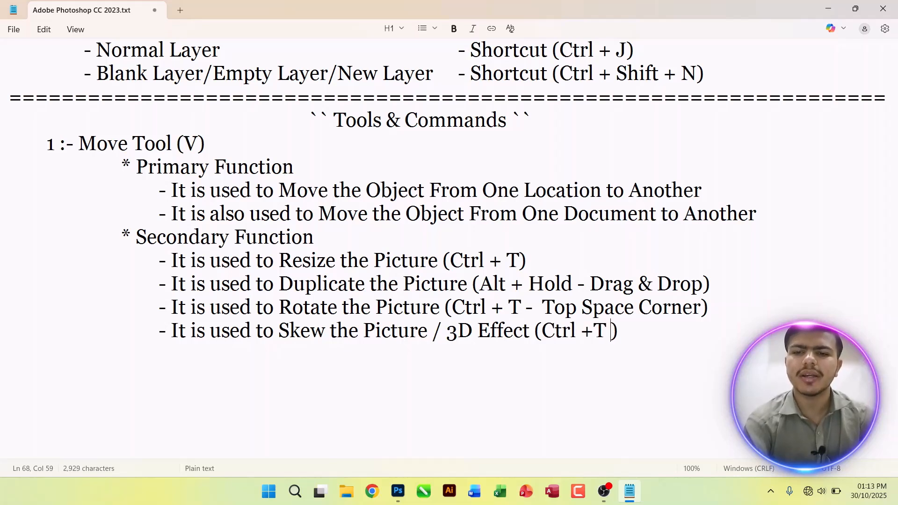
pyautogui.write('- ')
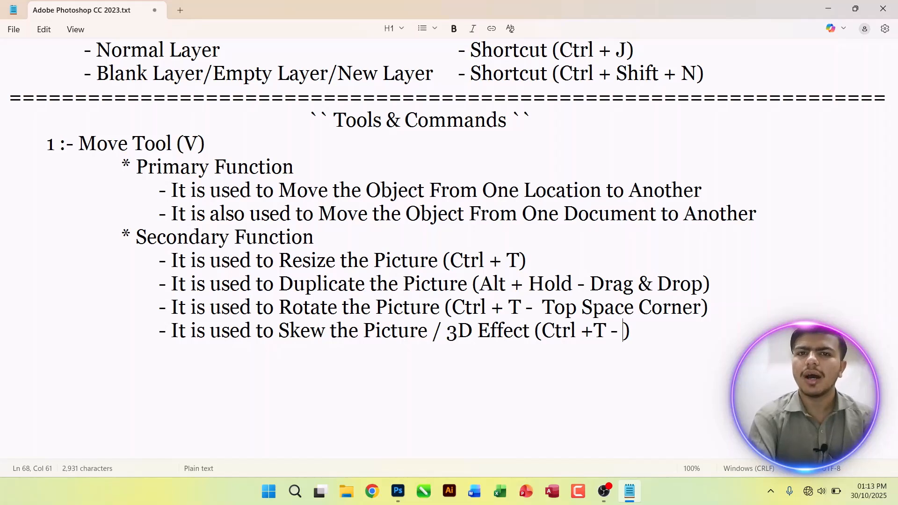
pyautogui.write('Alt')
pyautogui.press('BackSpace')
pyautogui.press('BackSpace')
pyautogui.press('BackSpace')
pyautogui.write('Ctrl + Hold')
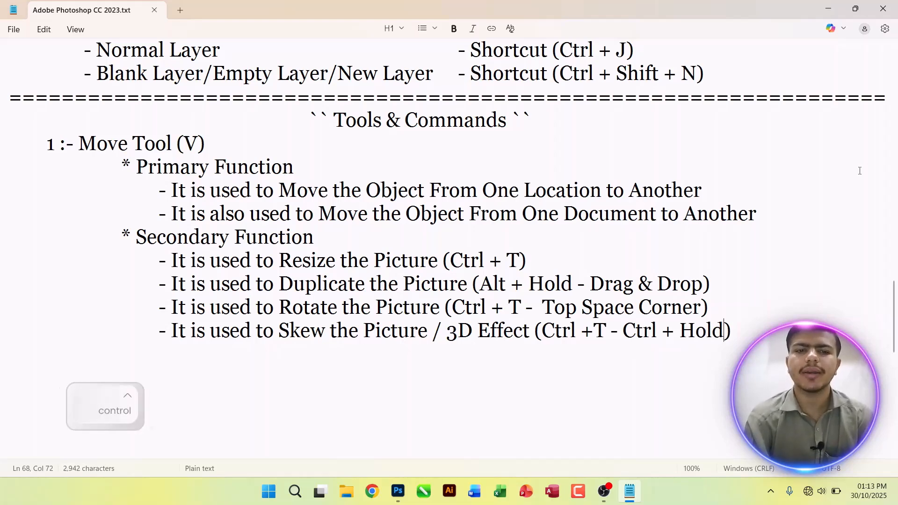
# Step: Switch to Photoshop and close wavy effect.jpg without saving it
pyautogui.hotkey('alt', 'Tab')
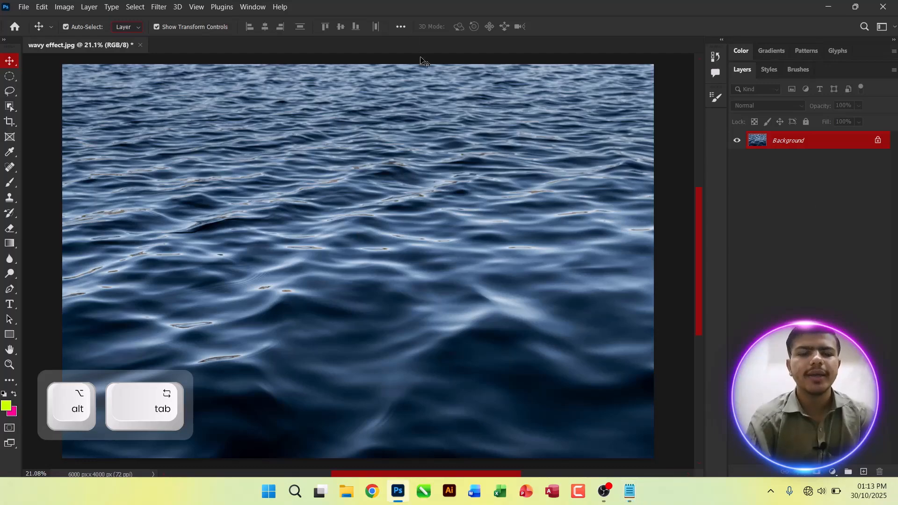
pyautogui.hotkey('ctrl', 'w')
pyautogui.press('n')
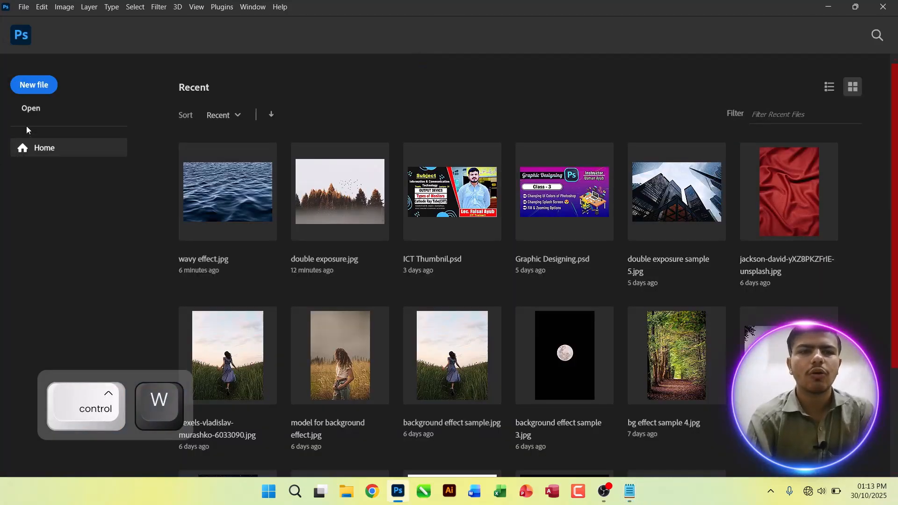
# Step: Open the "bg effect sample" picture from the "bg effect samples" folder inside "Pics for editing"
pyautogui.click(25, 110)
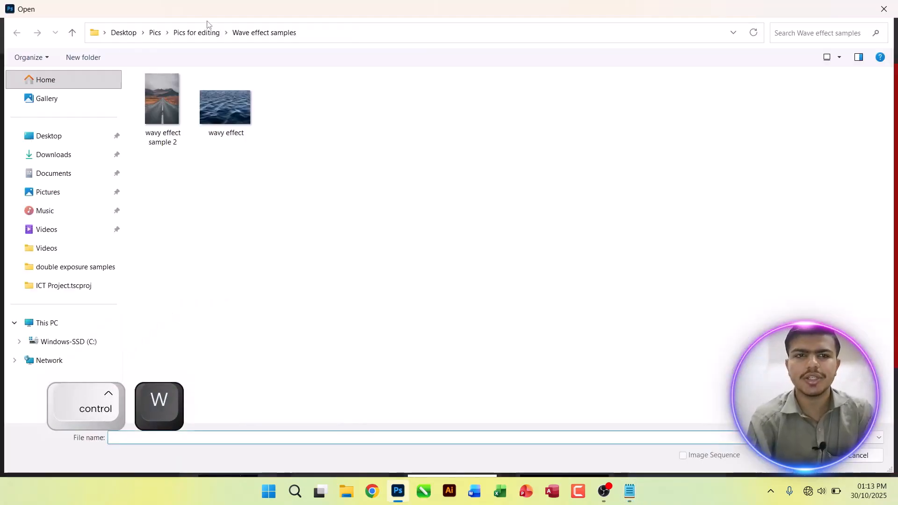
pyautogui.click(190, 32)
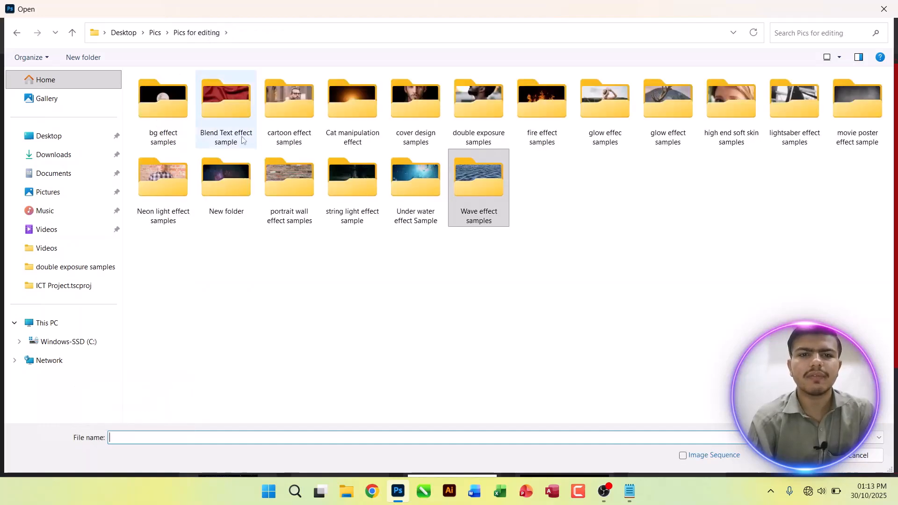
pyautogui.doubleClick(191, 120)
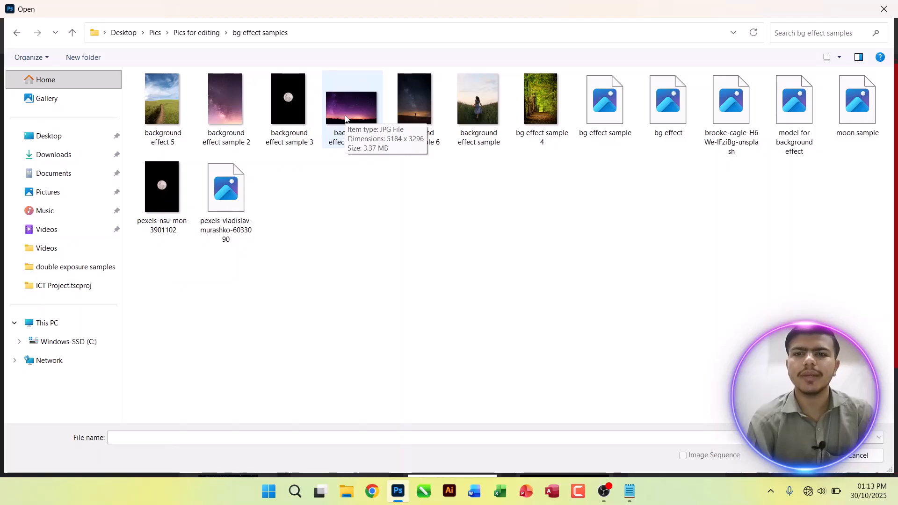
pyautogui.doubleClick(583, 126)
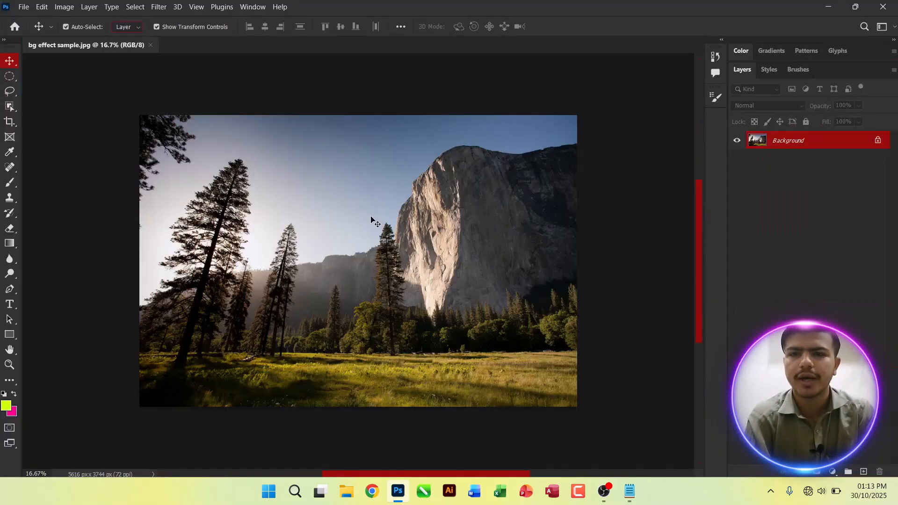
# Step: Duplicate the Background of the mountain picture as a new layer and hide the Background
pyautogui.hotkey('ctrl', '0')
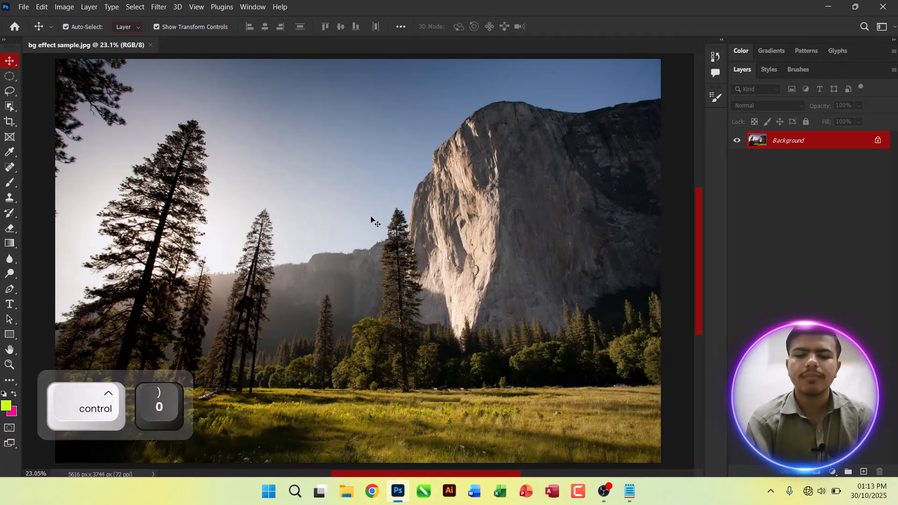
pyautogui.hotkey('ctrl', 'j')
pyautogui.click(737, 158)
pyautogui.moveTo(442, 186); pyautogui.dragTo(443, 186)
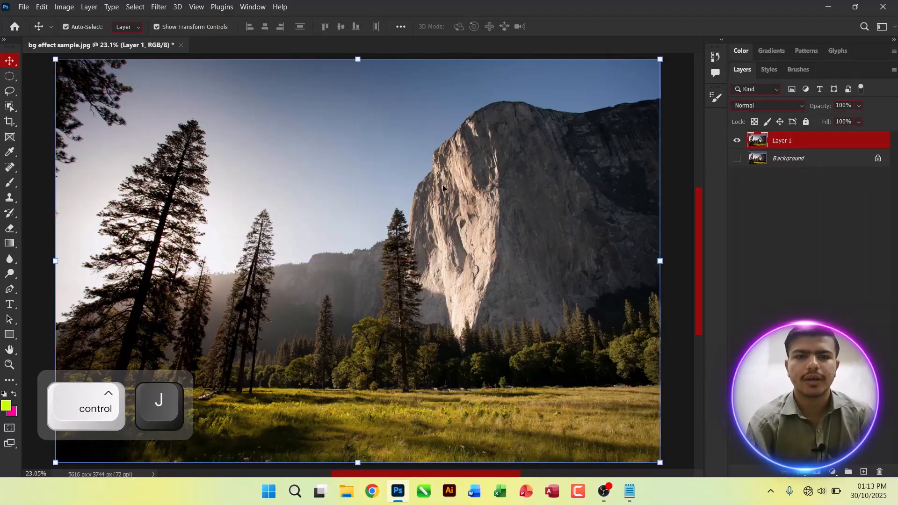
# Step: Scale the mountain picture about its centre to 68.30% with Free Transform, move it to the canvas's left edge and return it to the centre
pyautogui.hotkey('ctrl', 't')
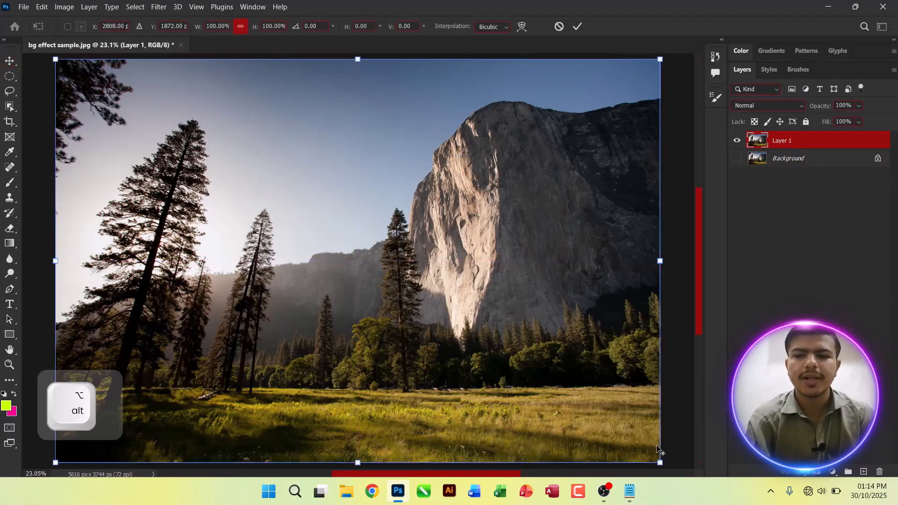
pyautogui.moveTo(659, 461); pyautogui.dragTo(564, 398)
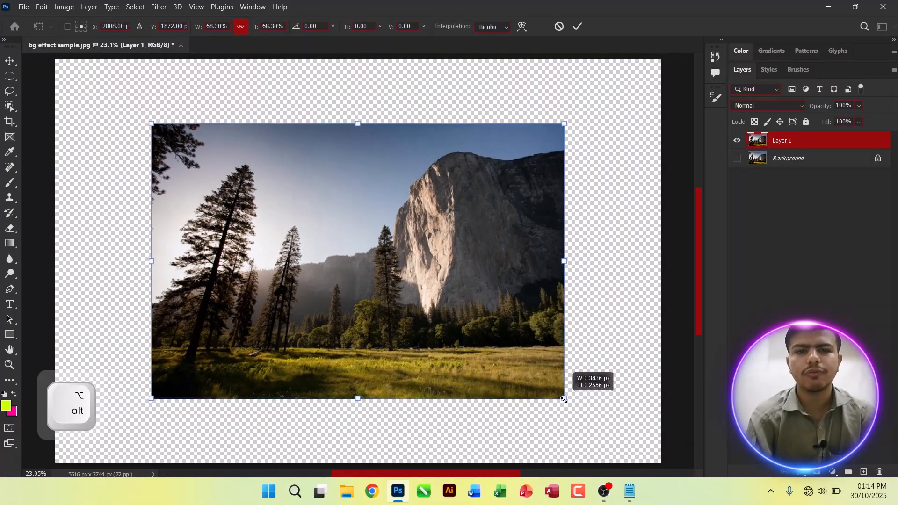
pyautogui.moveTo(410, 295); pyautogui.dragTo(319, 273)
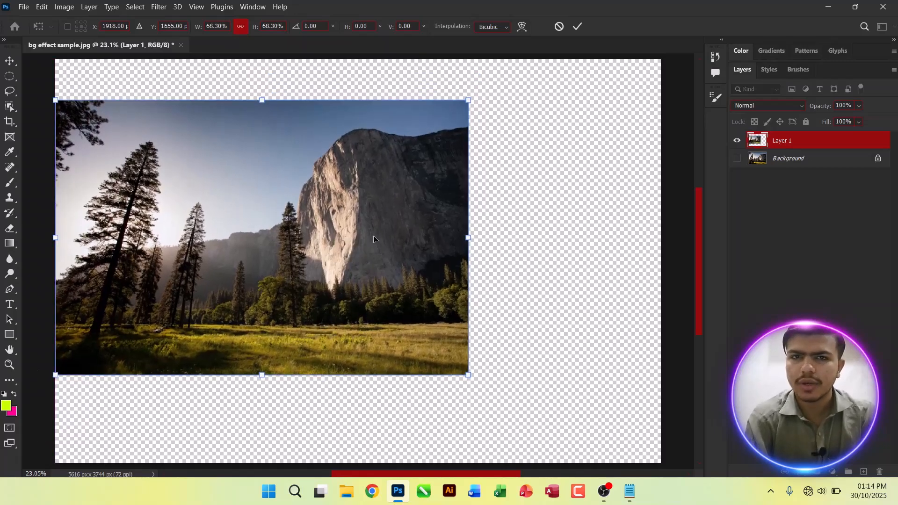
pyautogui.moveTo(357, 215); pyautogui.dragTo(453, 239)
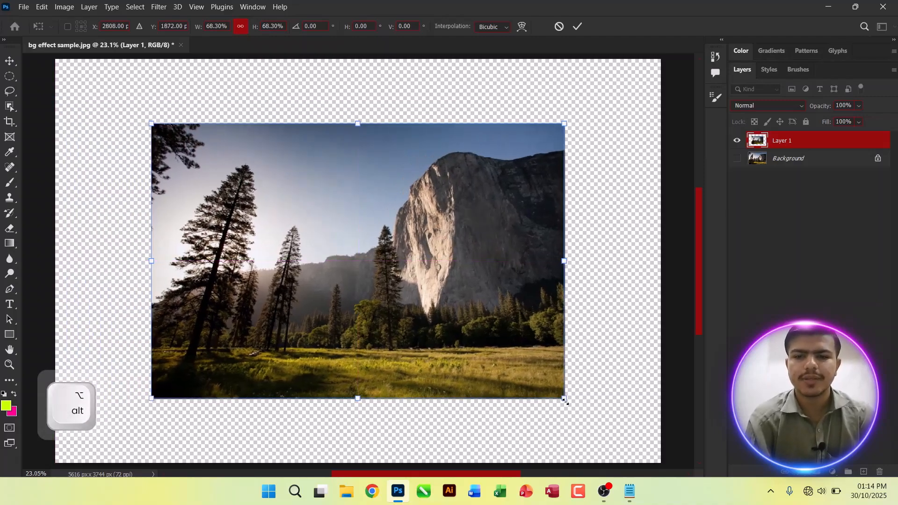
# Step: Enlarge the mountain picture about its centre to about 100.28% and apply the transform
pyautogui.moveTo(564, 400); pyautogui.dragTo(650, 456)
pyautogui.hotkey('ctrl', '-')
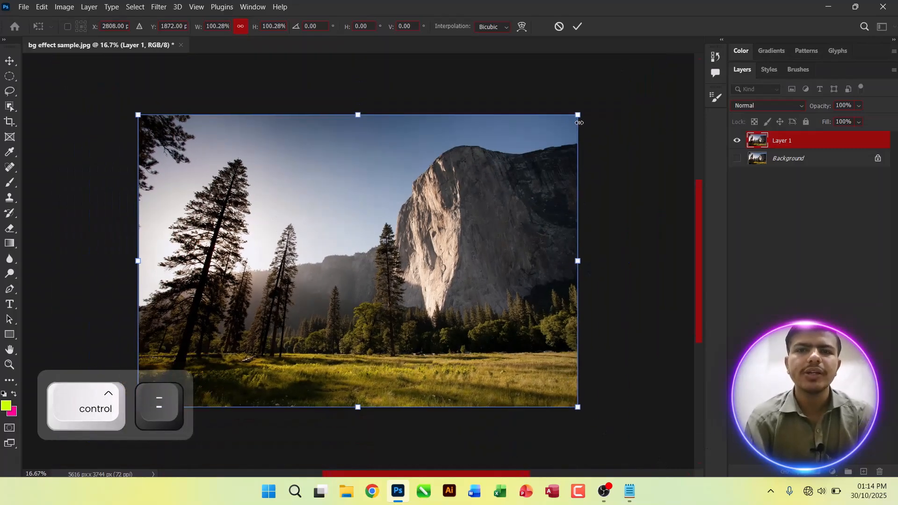
pyautogui.press('Return')
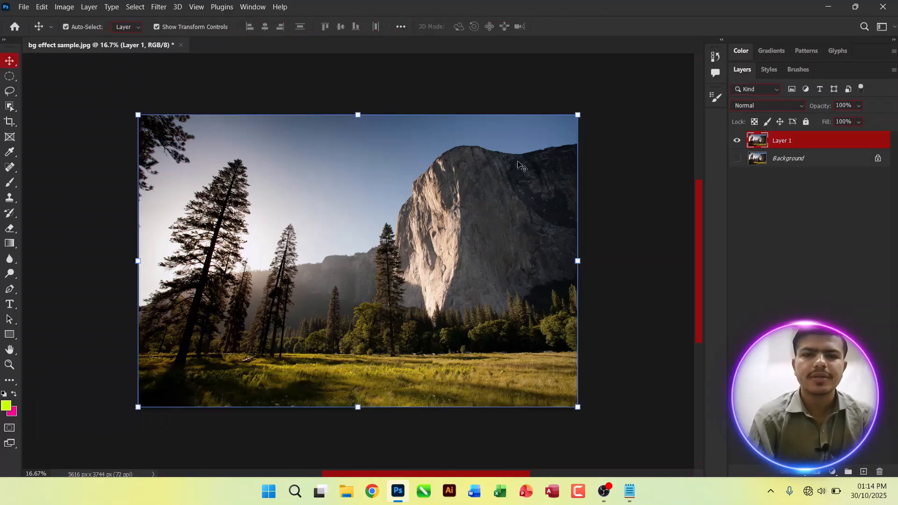
# Step: Skew the mountain picture with Free Transform by moving its upper-right corner down and its lower-right corner up
pyautogui.hotkey('ctrl', 't')
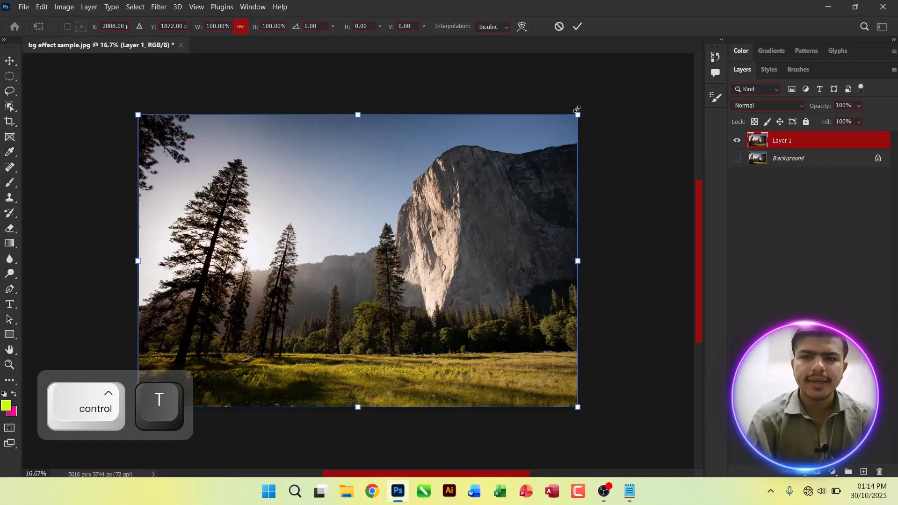
pyautogui.press('super+equal')
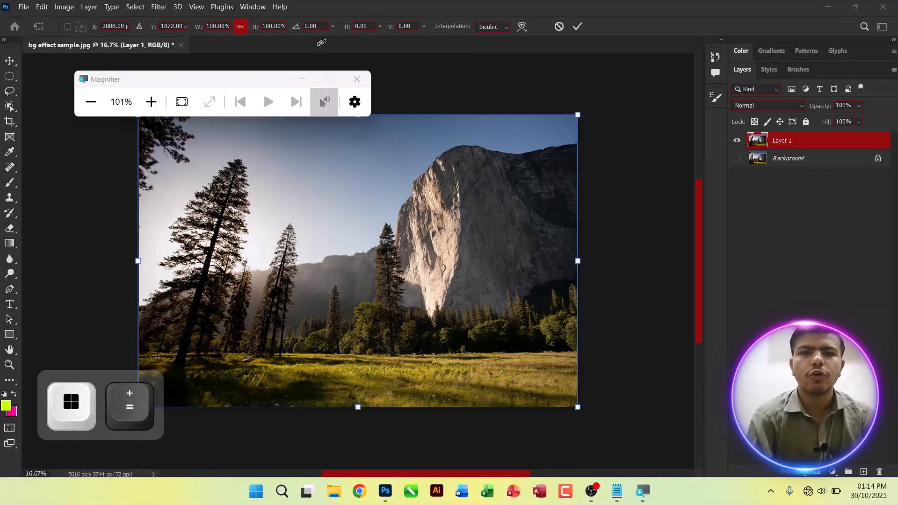
pyautogui.click(307, 80)
pyautogui.press('super+equal')
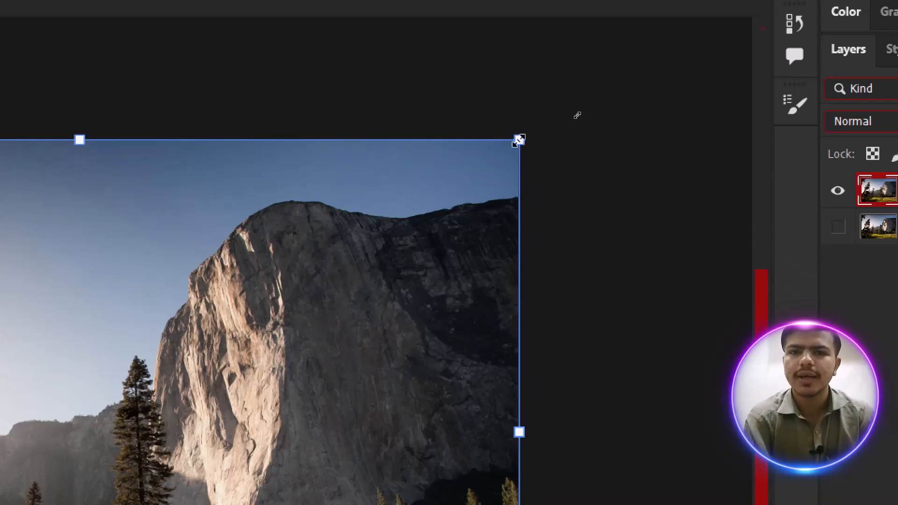
pyautogui.press('super+minus')
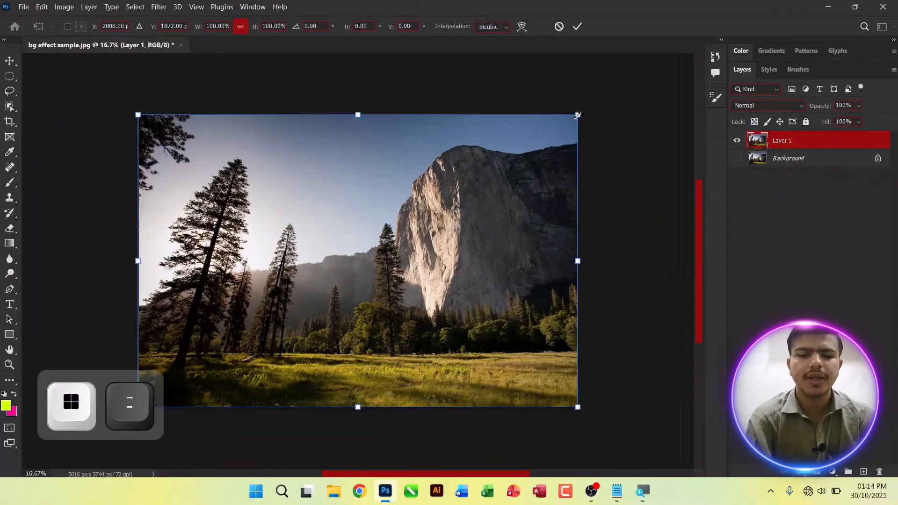
pyautogui.press('ctrl')
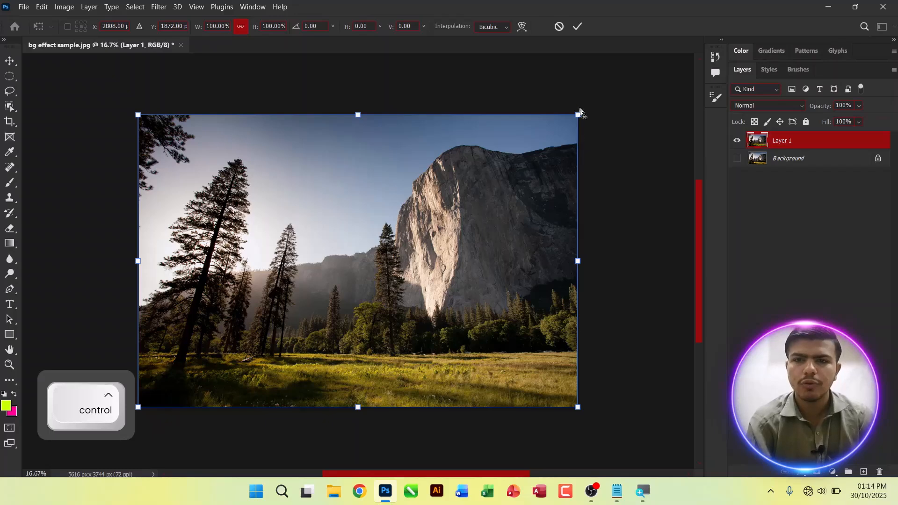
pyautogui.moveTo(576, 114); pyautogui.dragTo(578, 173)
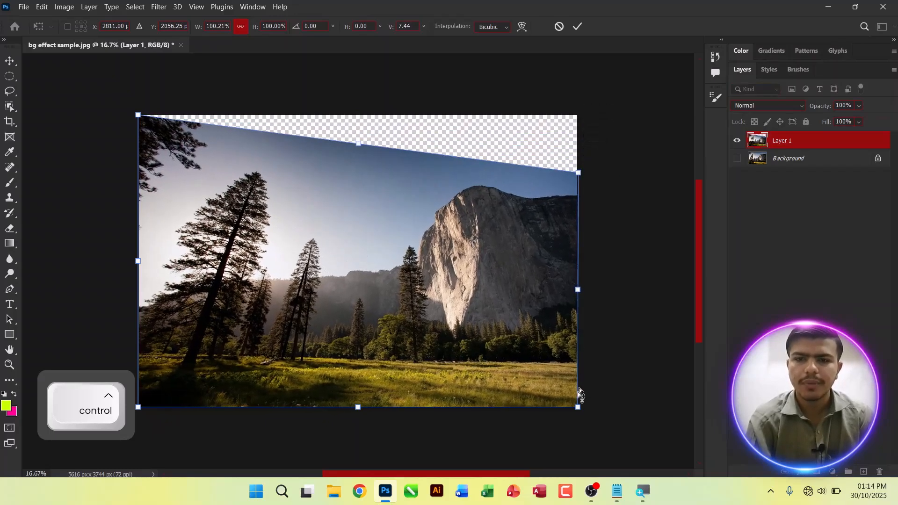
pyautogui.moveTo(577, 407); pyautogui.dragTo(578, 364)
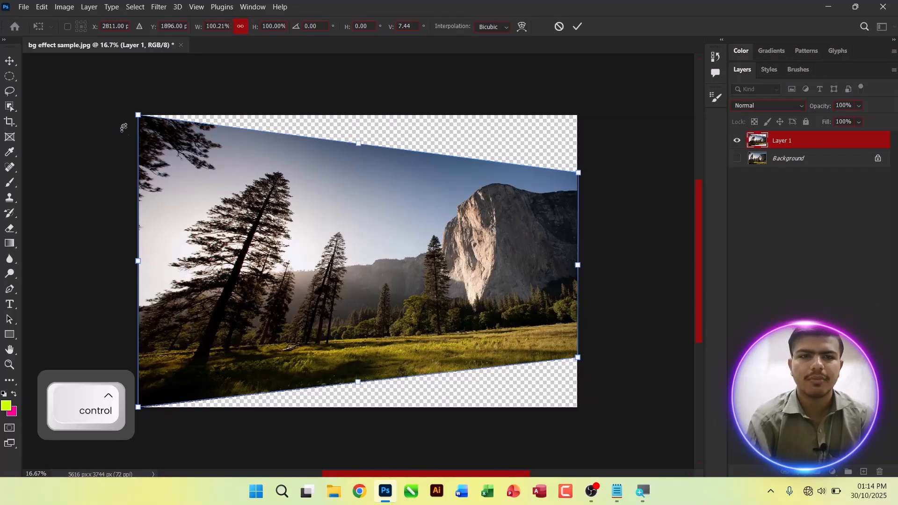
# Step: Move the mountain picture's two left corners inward, apply the transform and shift the skewed picture to the canvas's left edge
pyautogui.moveTo(138, 114); pyautogui.dragTo(236, 137)
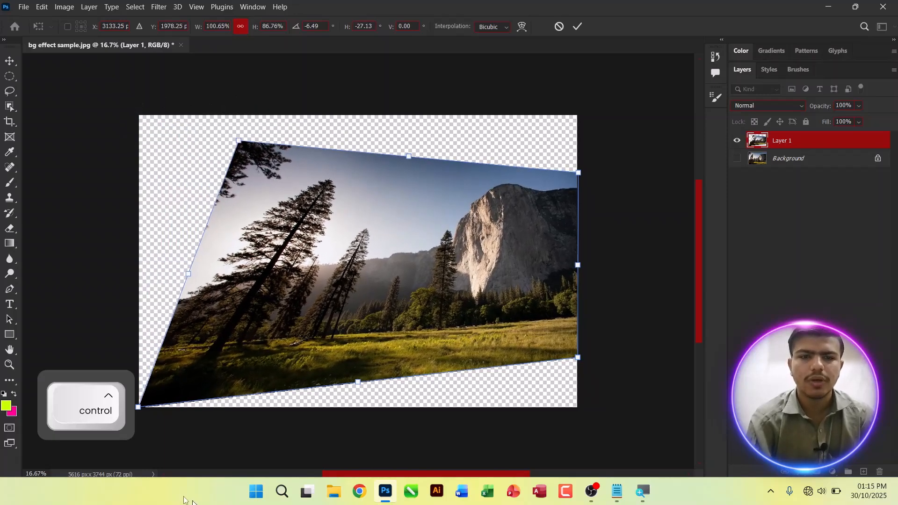
pyautogui.moveTo(140, 411); pyautogui.dragTo(156, 355)
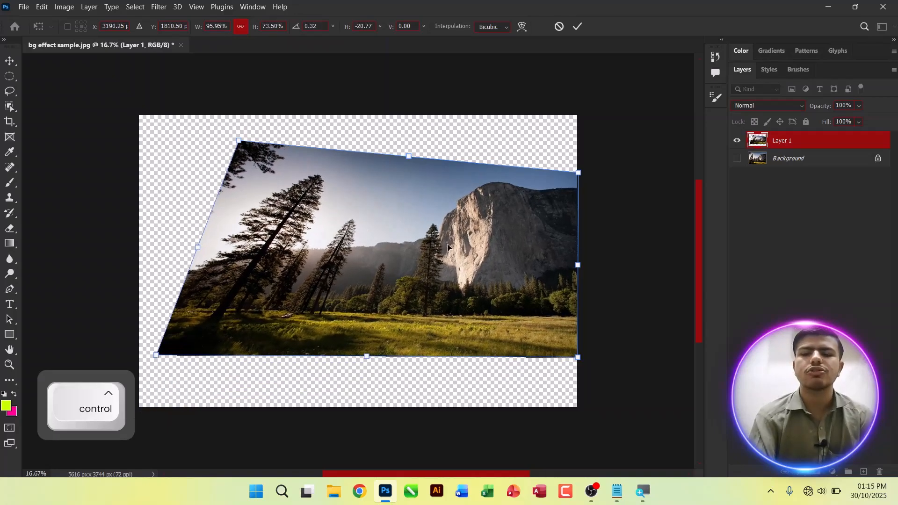
pyautogui.press('Return')
pyautogui.moveTo(410, 234); pyautogui.dragTo(394, 235)
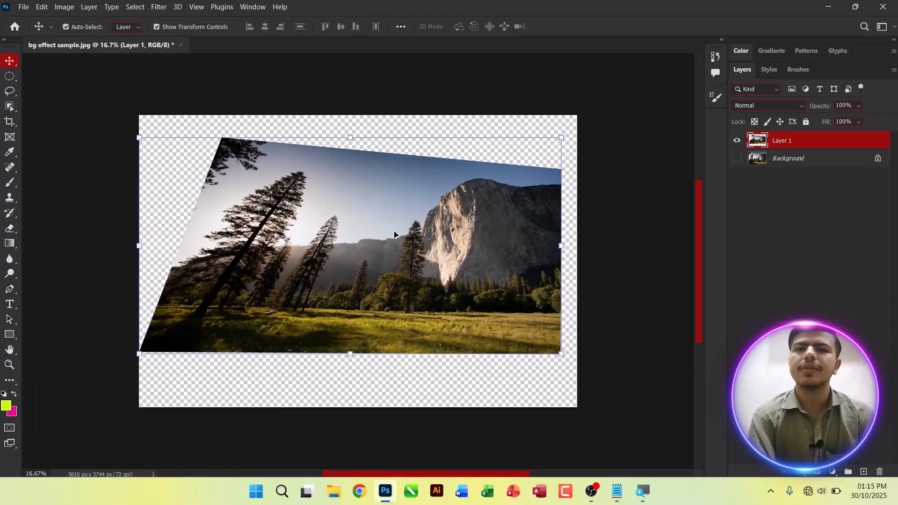
# Step: Close the mountain picture without saving and open "background effect sample 4" from the "bg effect samples" folder
pyautogui.hotkey('ctrl', 'w')
pyautogui.press('n')
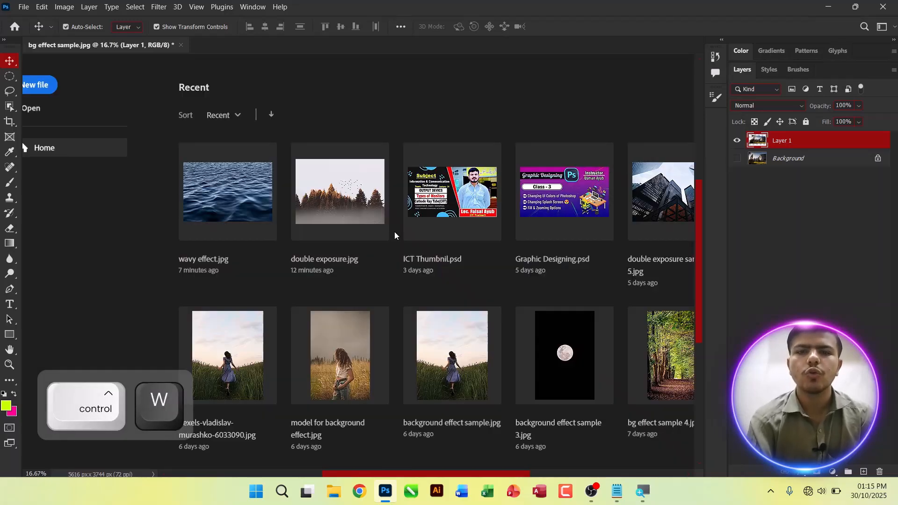
pyautogui.hotkey('ctrl', 'o')
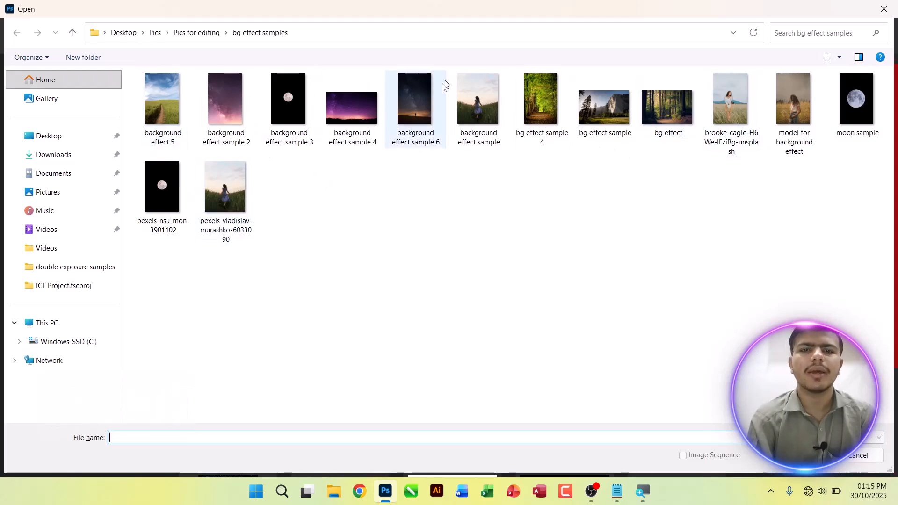
pyautogui.doubleClick(346, 106)
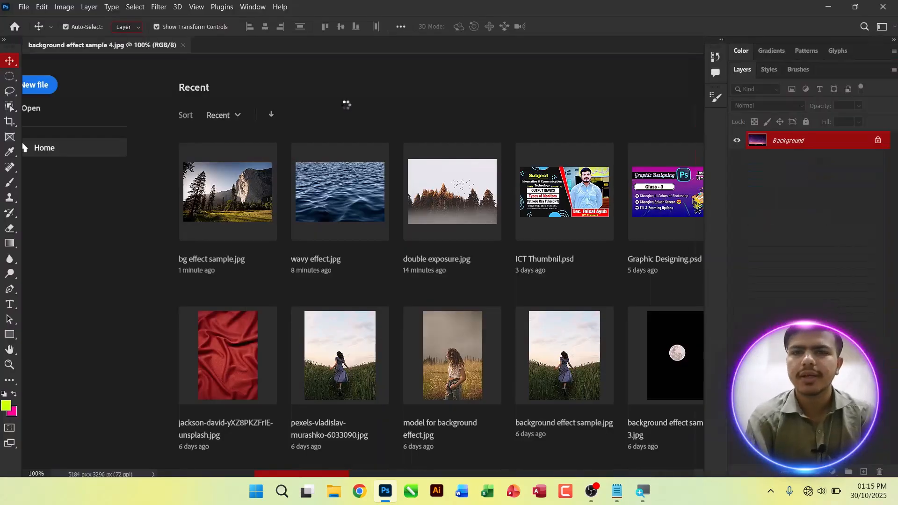
# Step: Duplicate the starry-sky Background, hide the original, then scale the copy to about 70.25% and place it midway down the canvas's left edge
pyautogui.hotkey('ctrl', 'j')
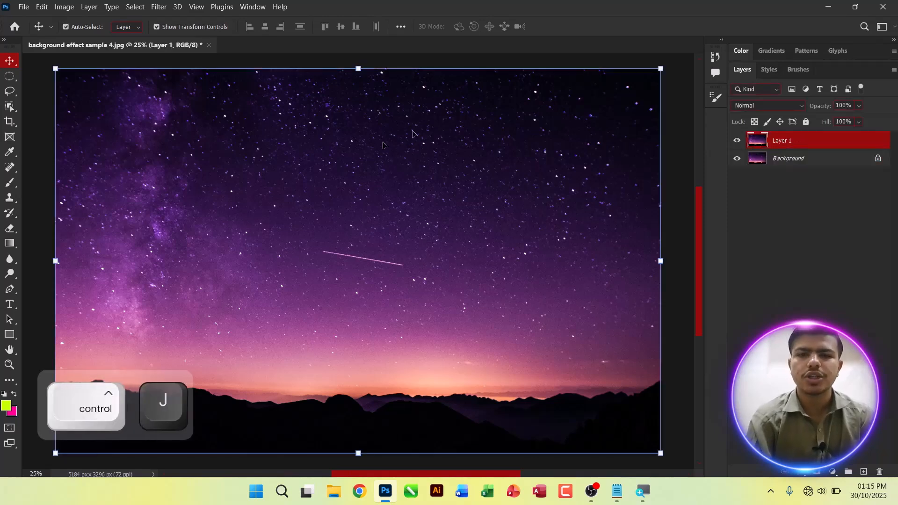
pyautogui.click(737, 158)
pyautogui.hotkey('ctrl', 't')
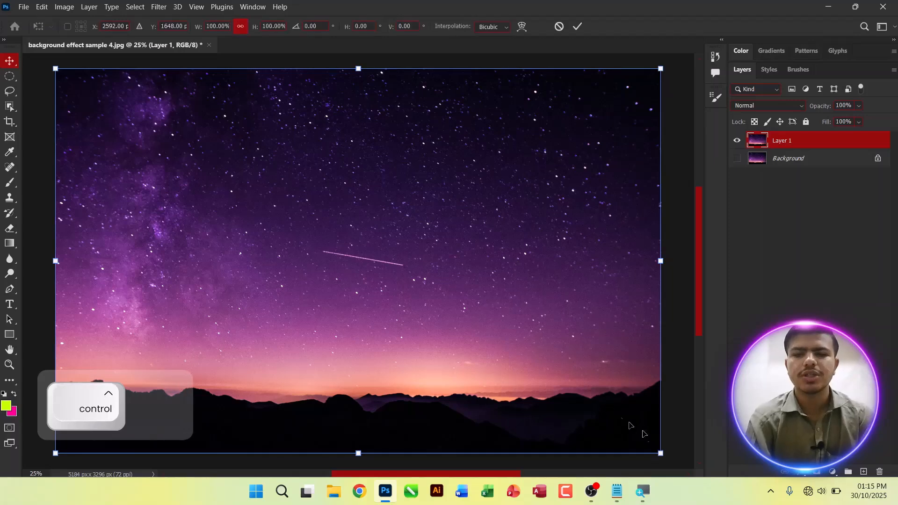
pyautogui.moveTo(660, 452); pyautogui.dragTo(479, 338)
pyautogui.moveTo(343, 212); pyautogui.dragTo(342, 260)
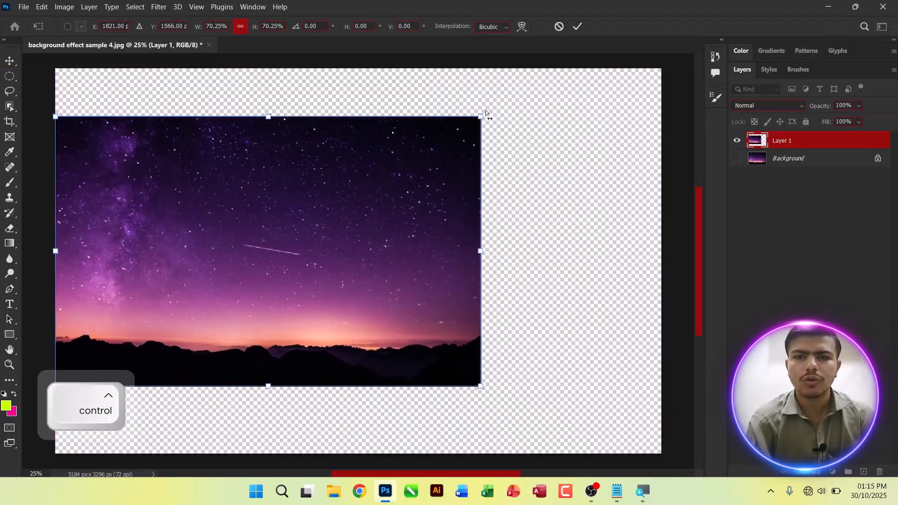
# Step: Stretch the starry-sky picture's two right corners outward to the canvas's right edge for a 3D effect and apply the transform
pyautogui.moveTo(481, 117); pyautogui.dragTo(660, 90)
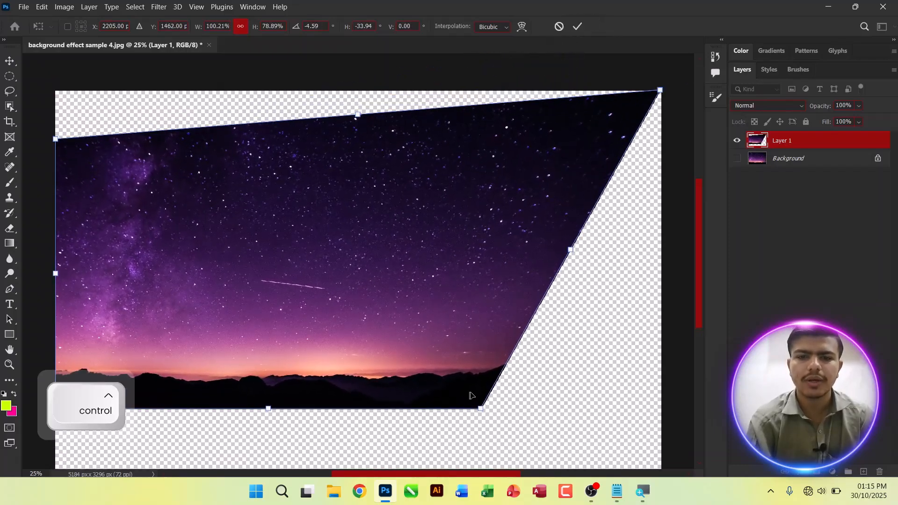
pyautogui.moveTo(480, 408); pyautogui.dragTo(661, 413)
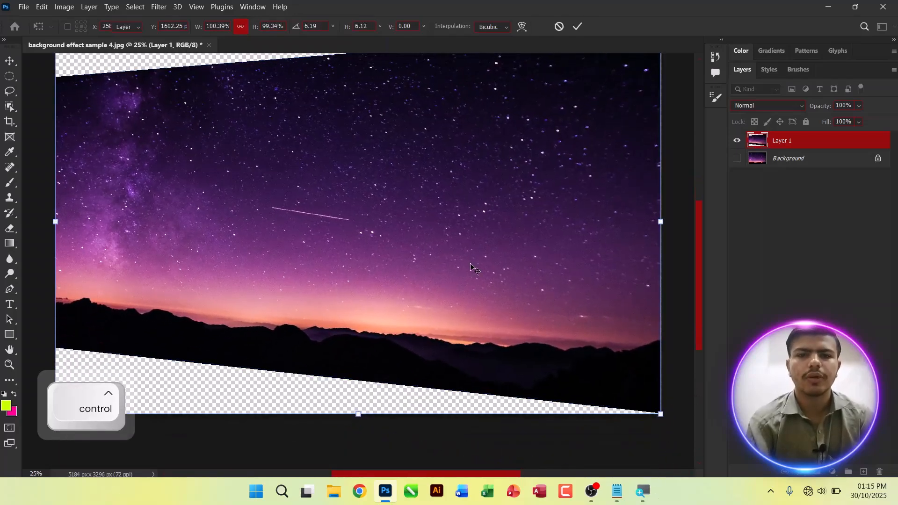
pyautogui.doubleClick(472, 269)
pyautogui.hotkey('ctrl', '-')
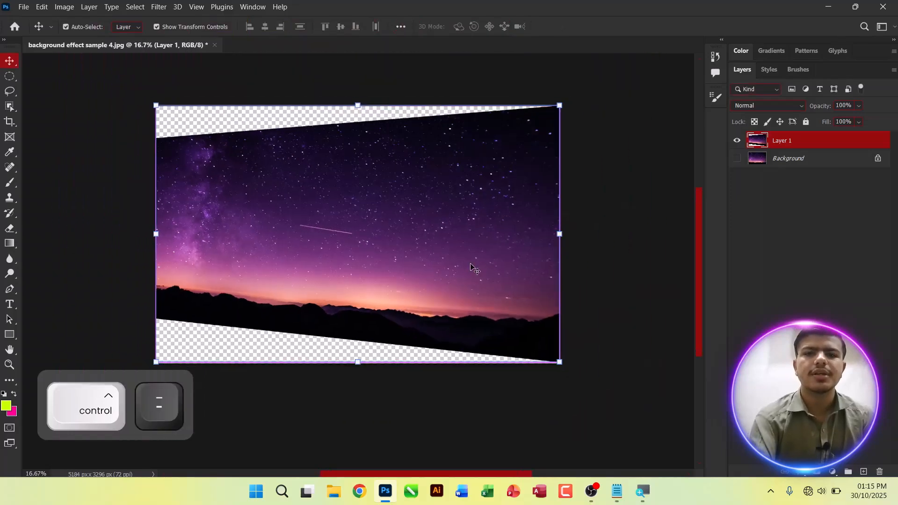
pyautogui.hotkey('ctrl', '=')
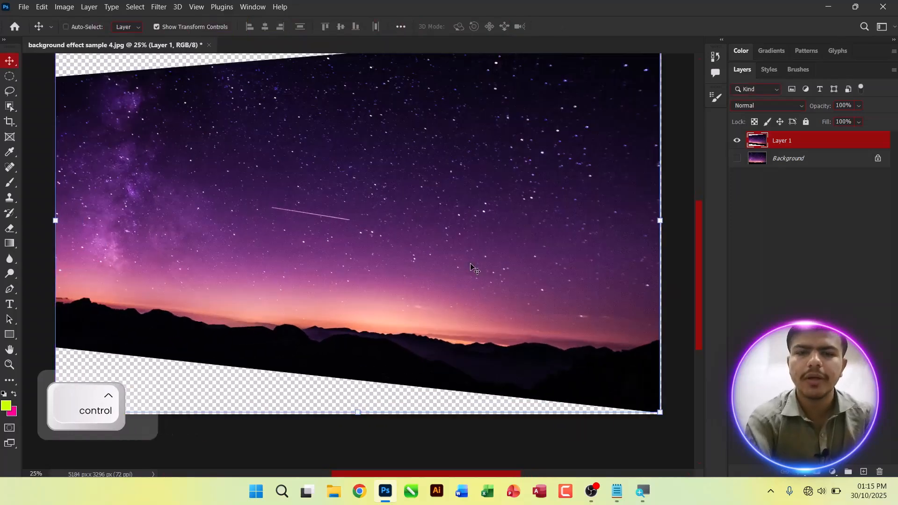
pyautogui.hotkey('ctrl', '0')
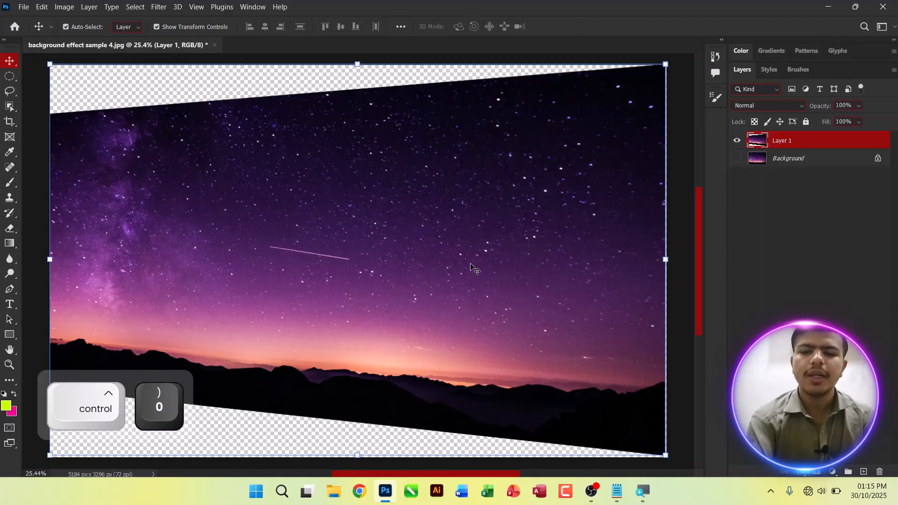
# Step: Delete the skewed starry-sky layer and switch to Notepad to review the "Skew the Picture / 3D Effect" note
pyautogui.press('Delete')
pyautogui.hotkey('alt', 'Tab')
pyautogui.hotkey('alt', 'Tab')
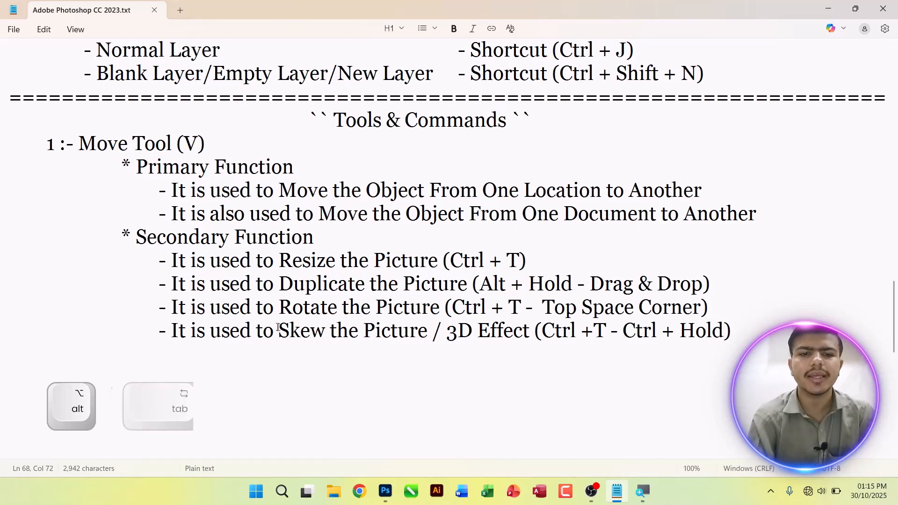
pyautogui.moveTo(178, 331); pyautogui.dragTo(391, 331)
pyautogui.click(427, 331)
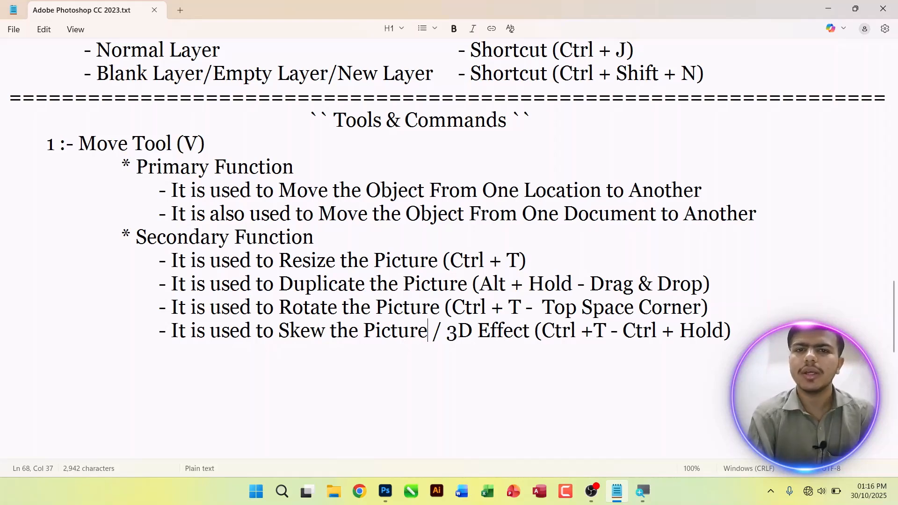
# Step: Switch back to Photoshop and minimise the open windows to show the desktop
pyautogui.hotkey('alt', 'Tab')
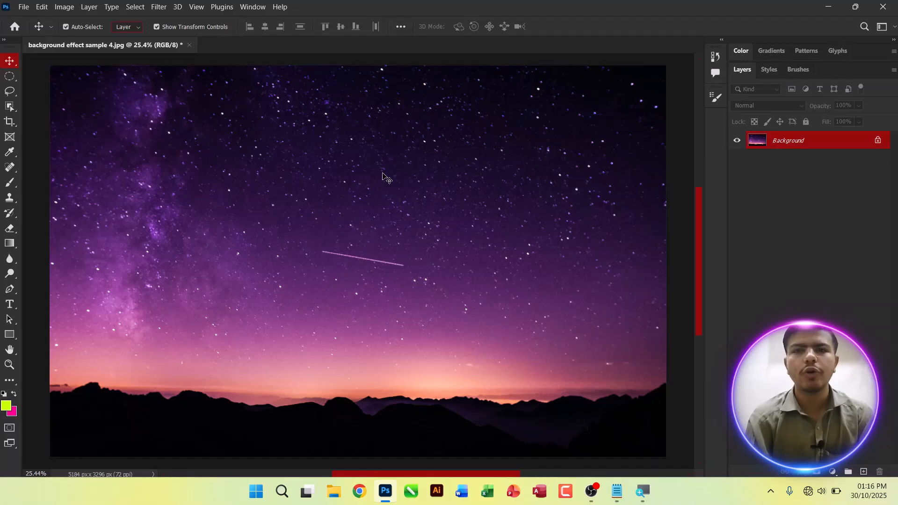
pyautogui.click(828, 7)
pyautogui.click(831, 6)
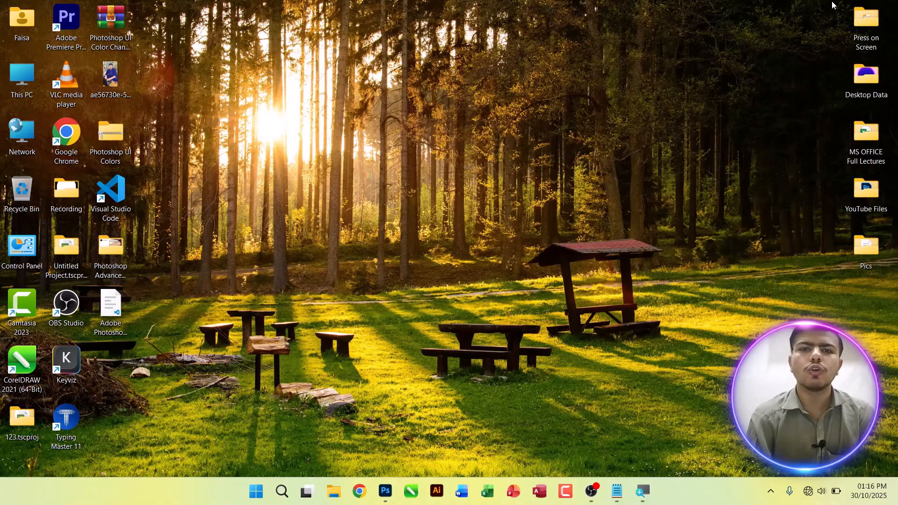
pyautogui.rightClick(483, 68)
pyautogui.click(501, 102)
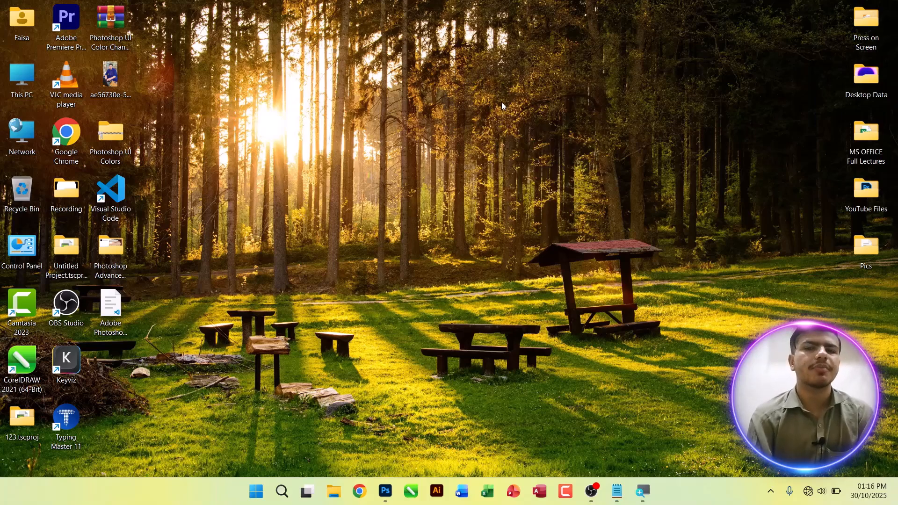